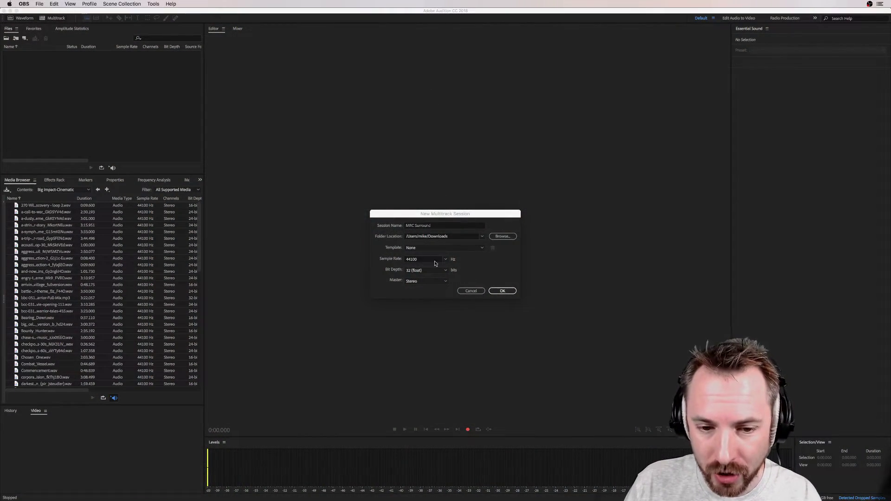
Step: Create the MRC Surround multitrack session in the Downloads folder using the MRC template
click(417, 253)
click(417, 249)
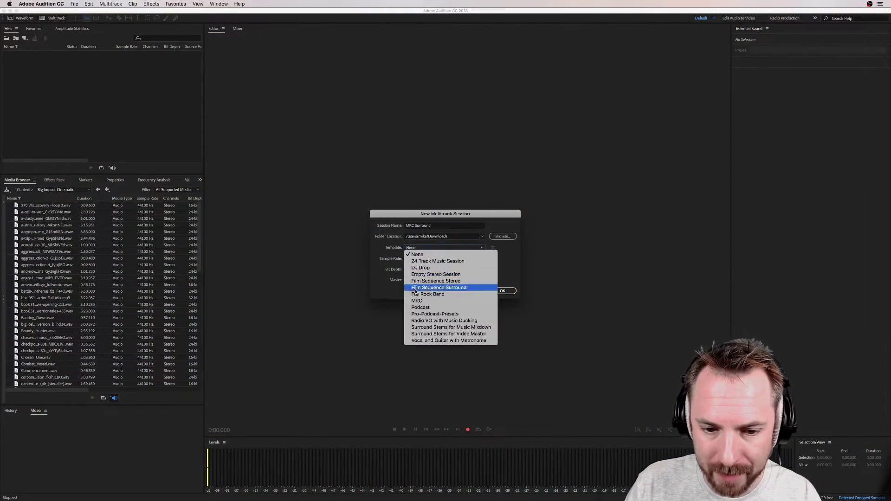
key(Return)
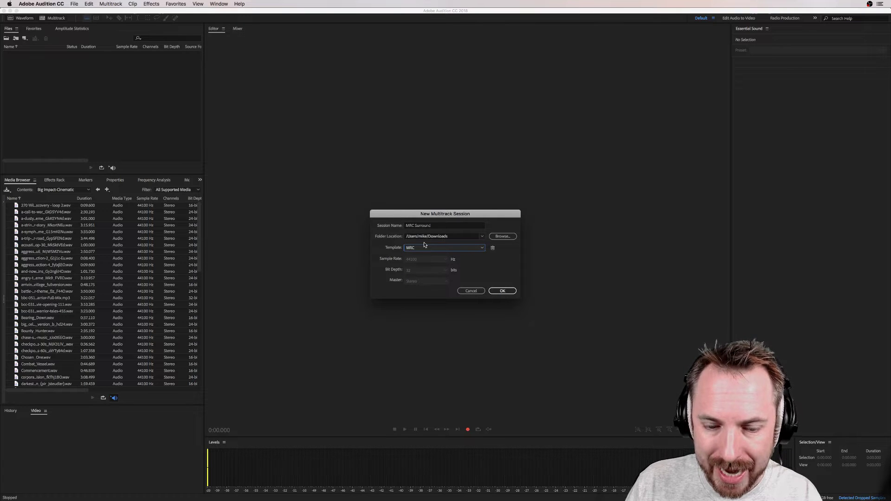
click(502, 290)
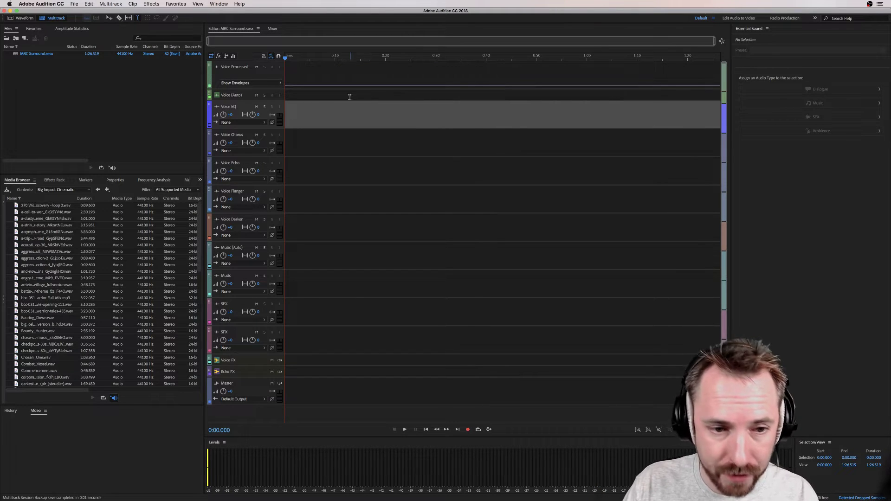
click(290, 72)
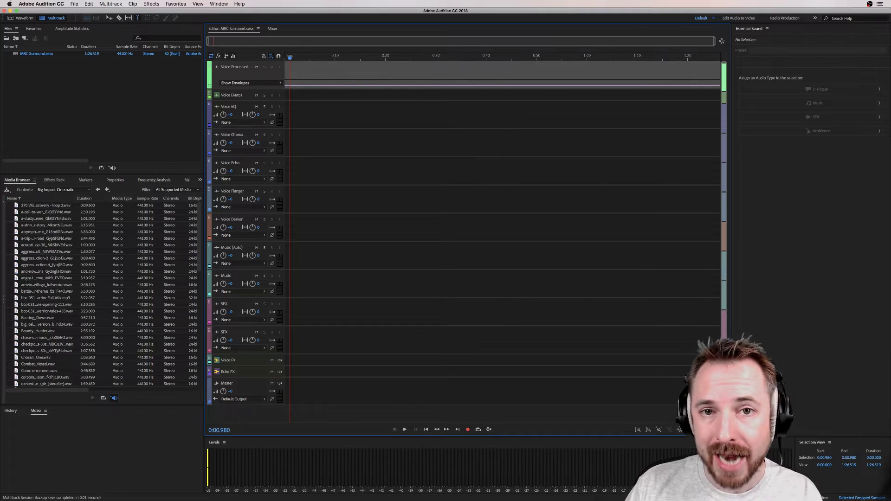
key(super+Tab)
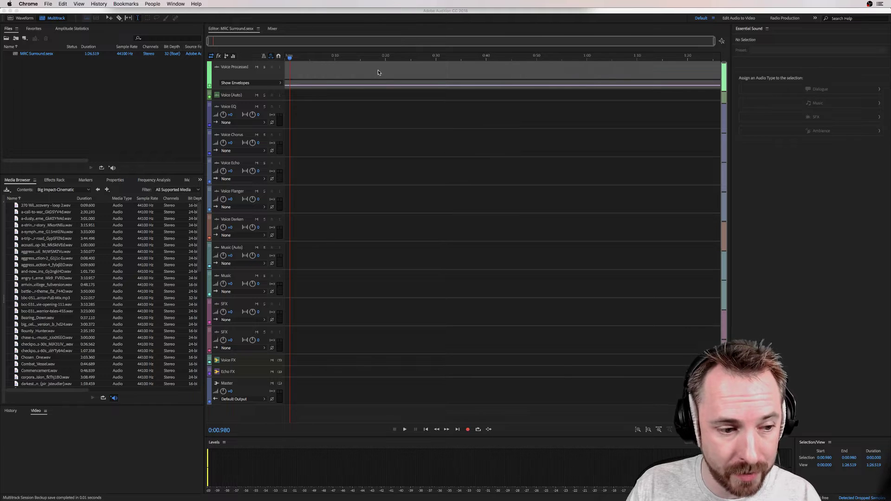
click(25, 20)
click(26, 20)
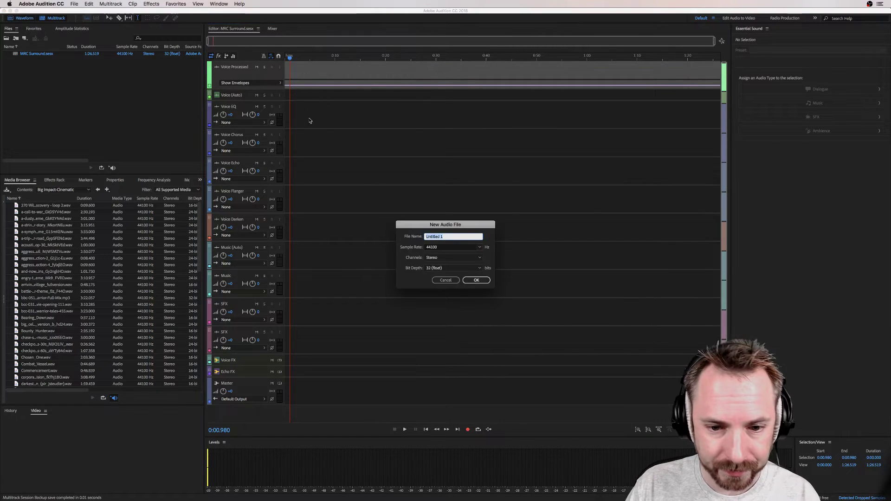
click(456, 280)
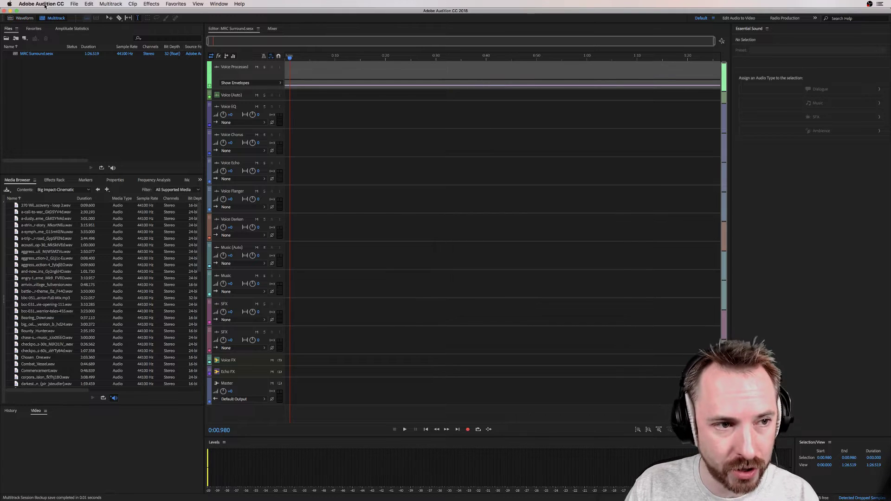
Step: Start a new multitrack session named Surround Sound with the template set to None
click(73, 4)
mouse_move(83, 12)
click(179, 16)
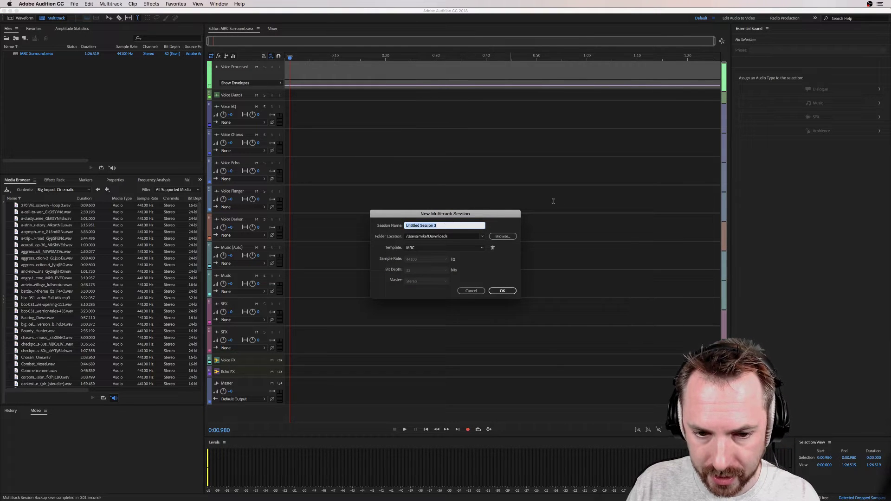
text(Surr)
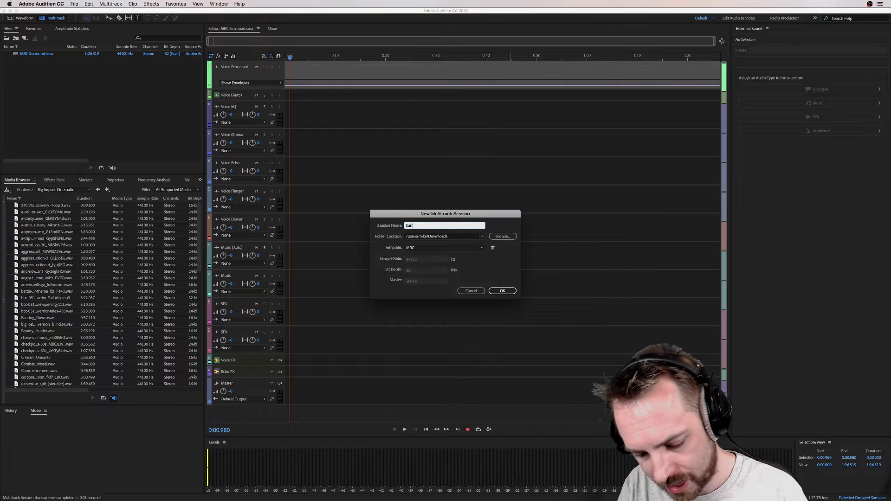
text(ound Sound)
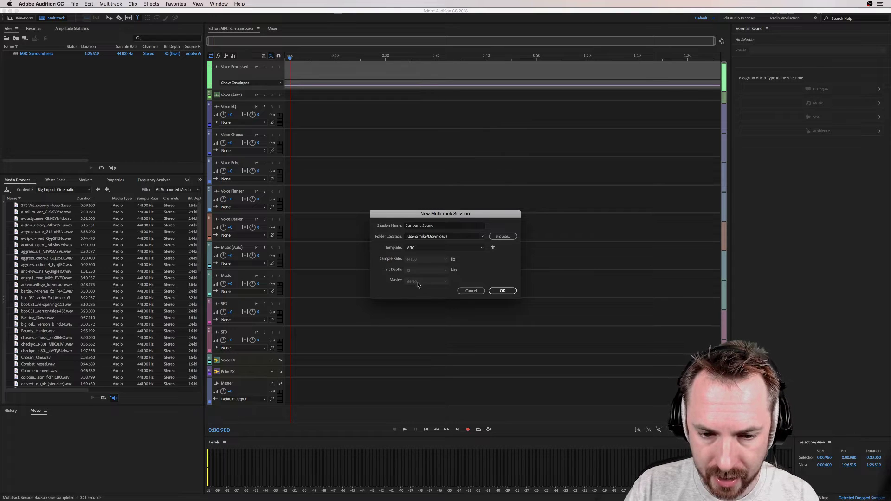
click(418, 247)
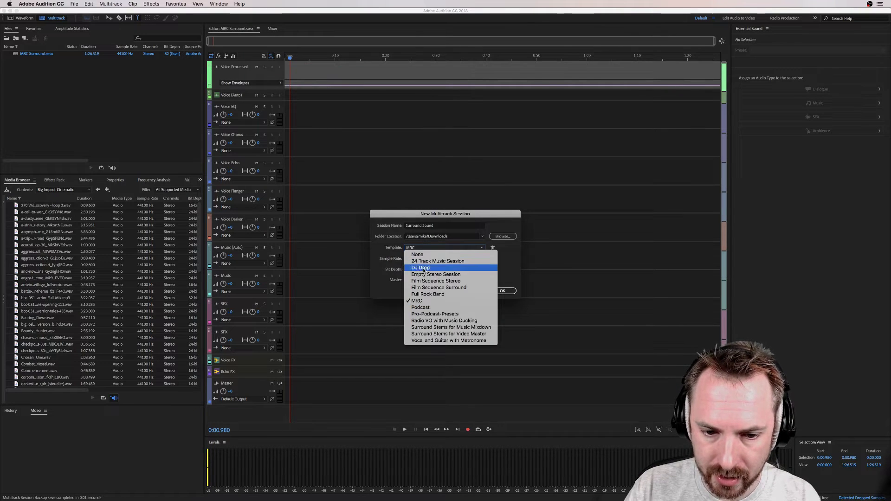
click(423, 254)
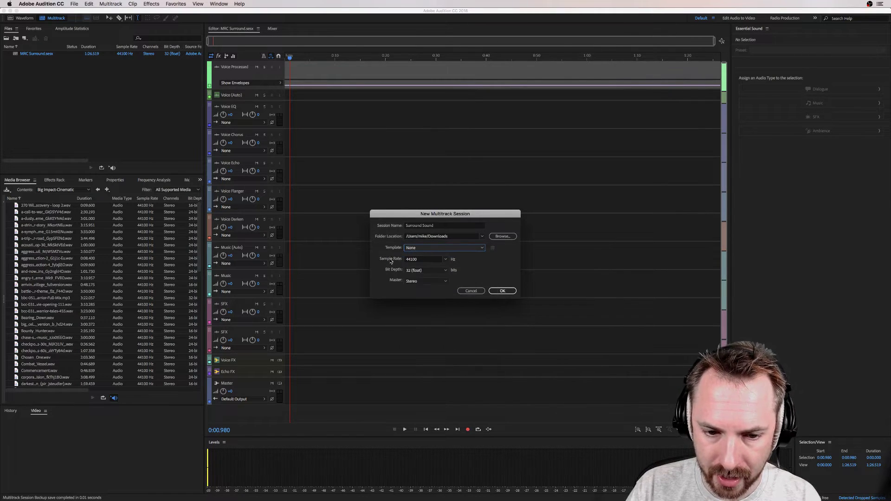
Step: Set the session to 44100 Hz, 32 (float) bit depth and a 5.1 master, and create it
click(446, 260)
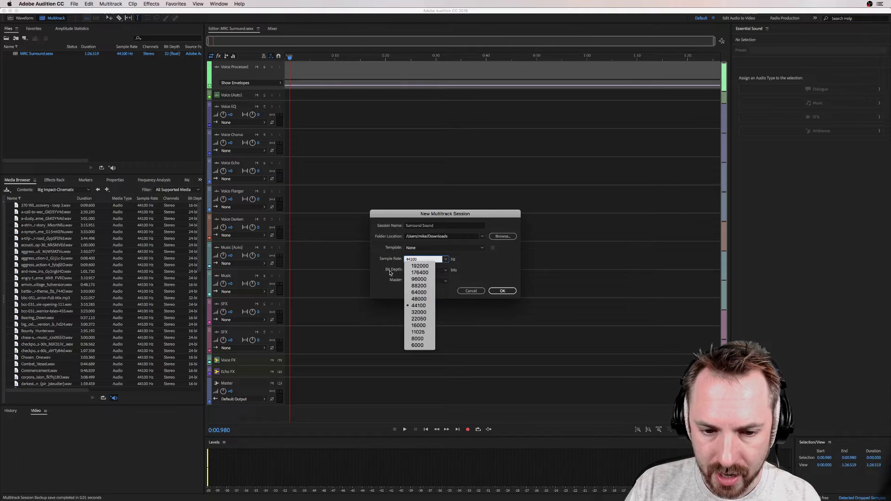
click(414, 274)
click(423, 270)
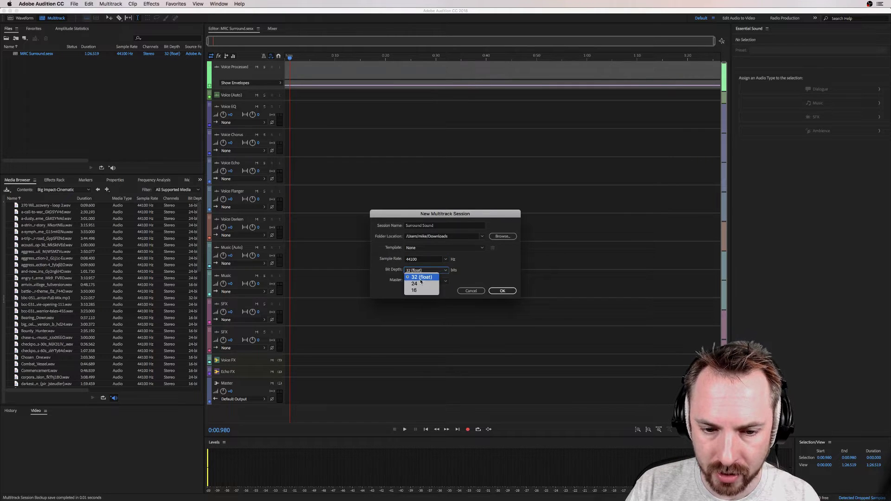
click(420, 277)
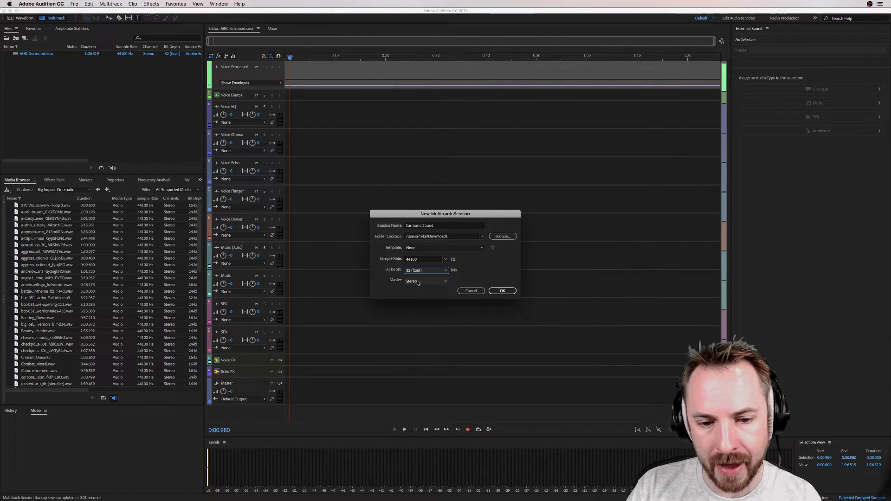
click(418, 282)
click(415, 301)
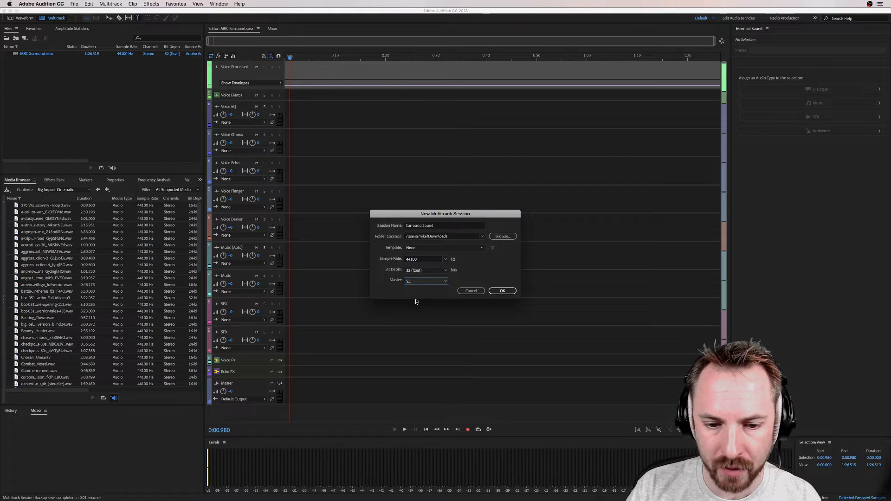
click(502, 291)
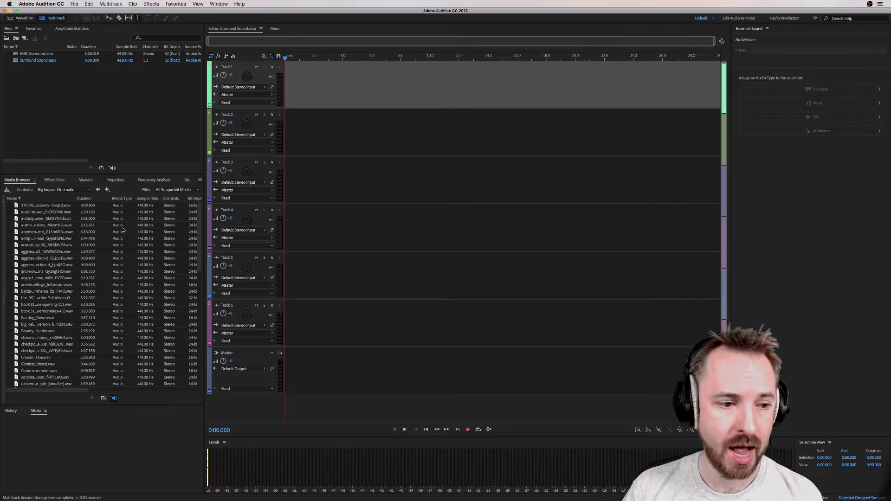
Step: Preview the music files in the Big Impact-Cinematic folder one after another to find a suitable loop
click(43, 213)
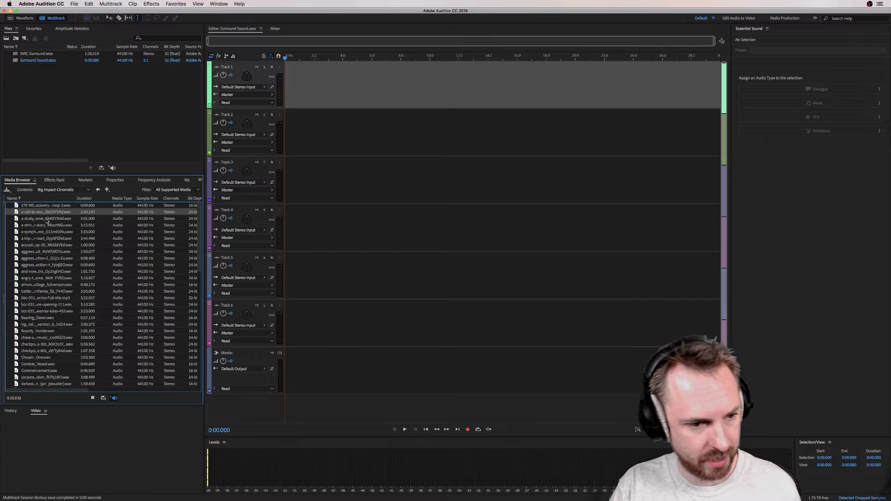
click(46, 220)
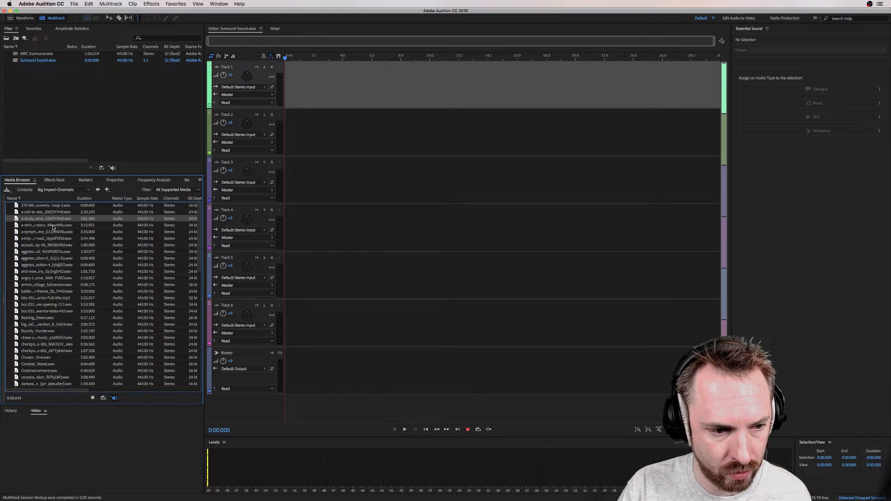
click(53, 226)
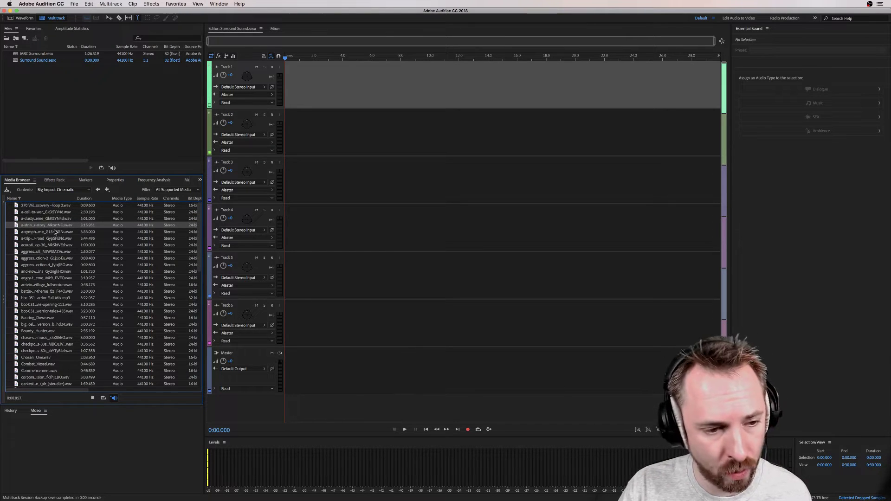
click(55, 232)
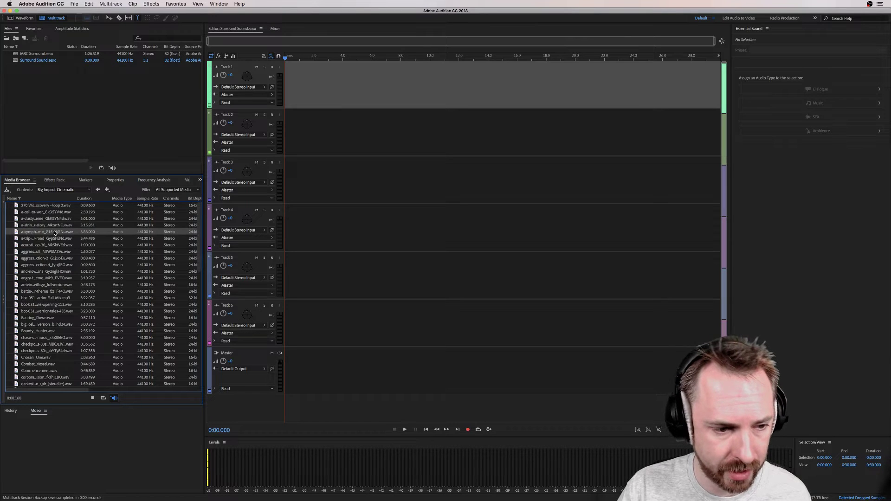
click(57, 238)
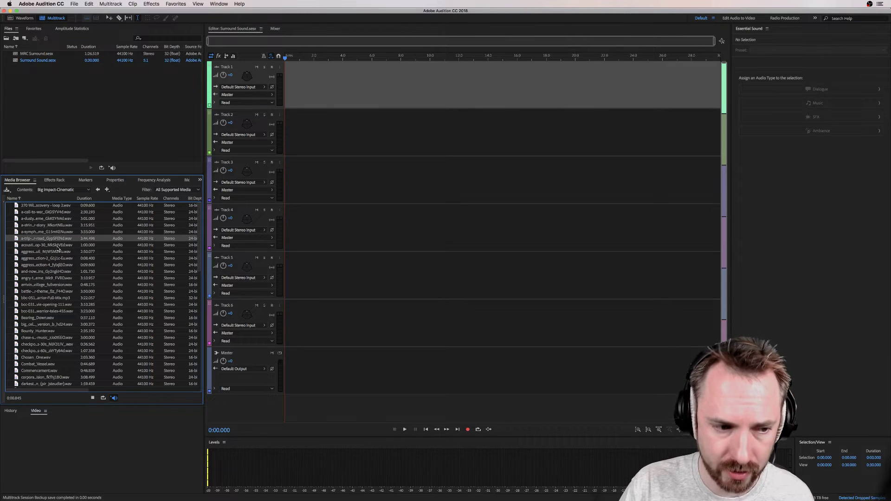
click(58, 247)
click(58, 253)
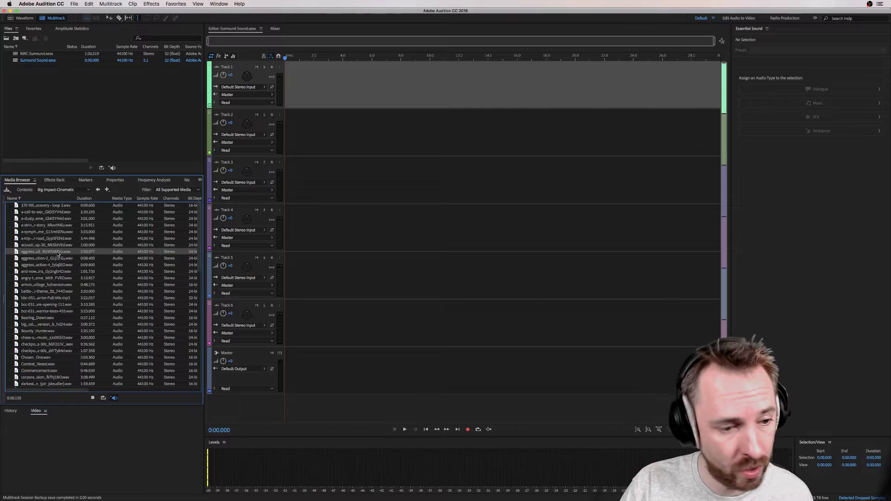
click(59, 259)
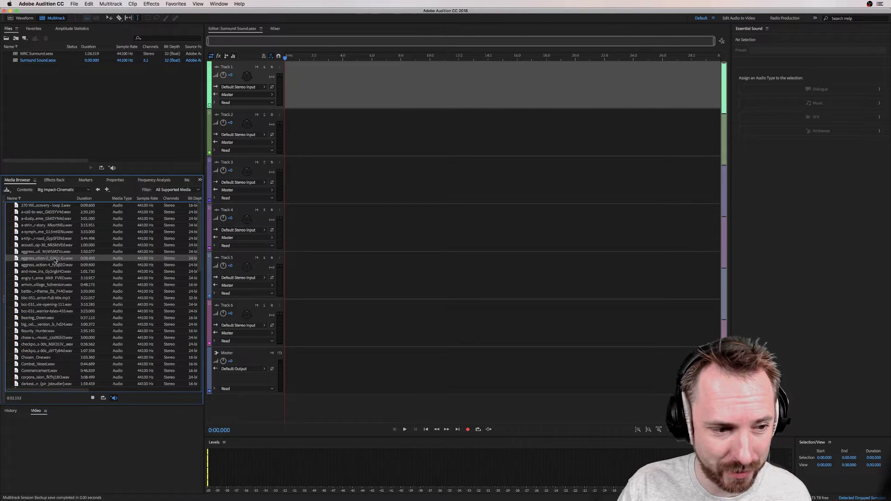
Step: Place the aggressor-looped-section-2 file at the start of Track 1 and loop the clip out to about 29 seconds
drag(55, 261, 297, 93)
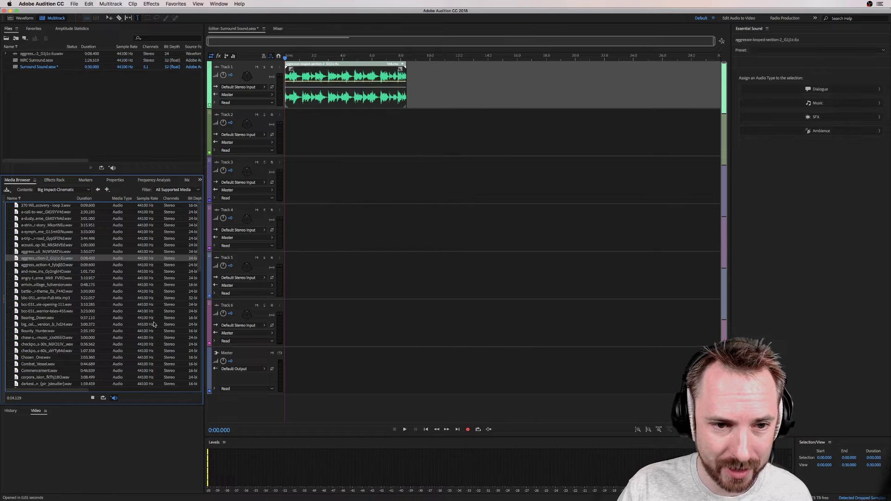
click(92, 399)
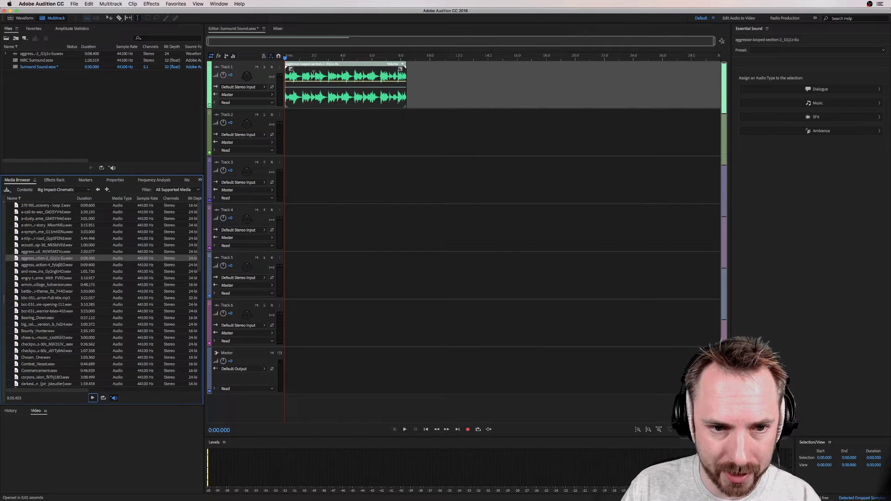
right_click(337, 73)
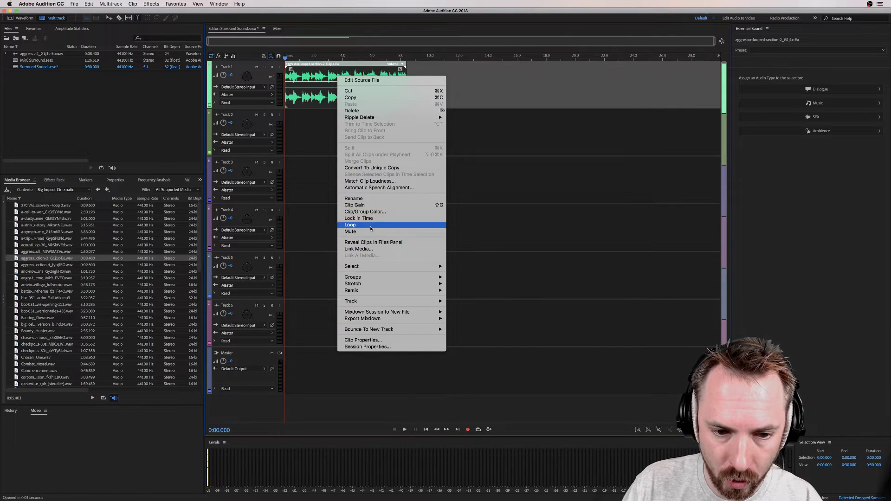
click(352, 225)
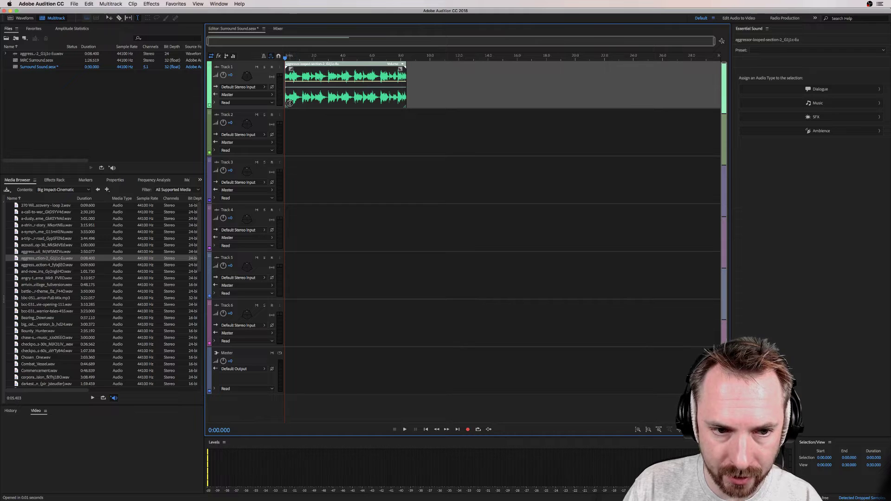
drag(411, 94, 704, 95)
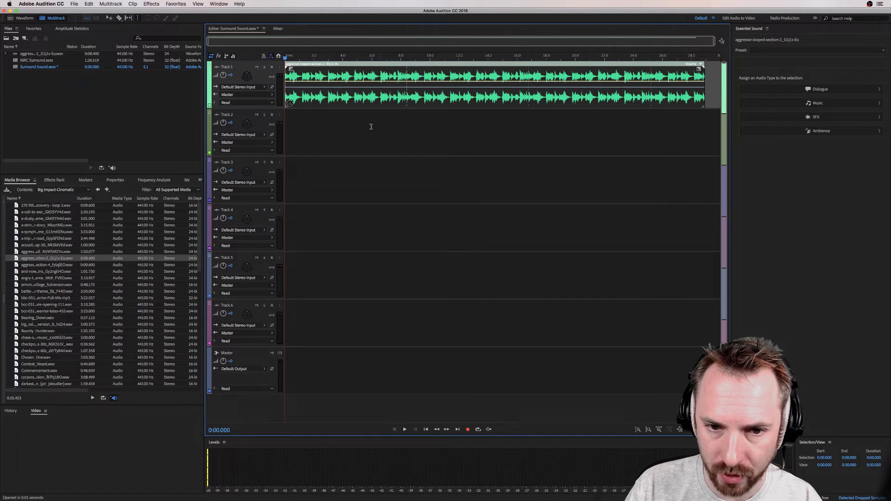
Step: Play the looped clip on Track 1 across its repeat points near 8, 17 and 25 seconds
click(396, 116)
key(space)
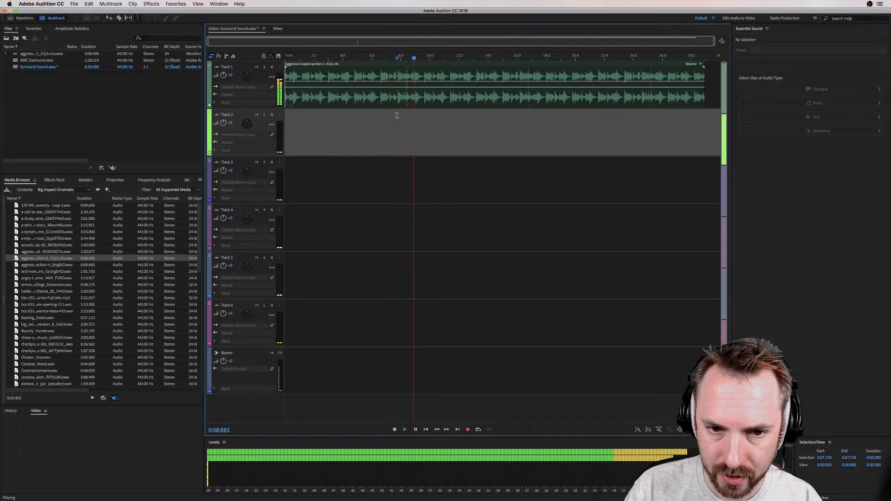
click(527, 58)
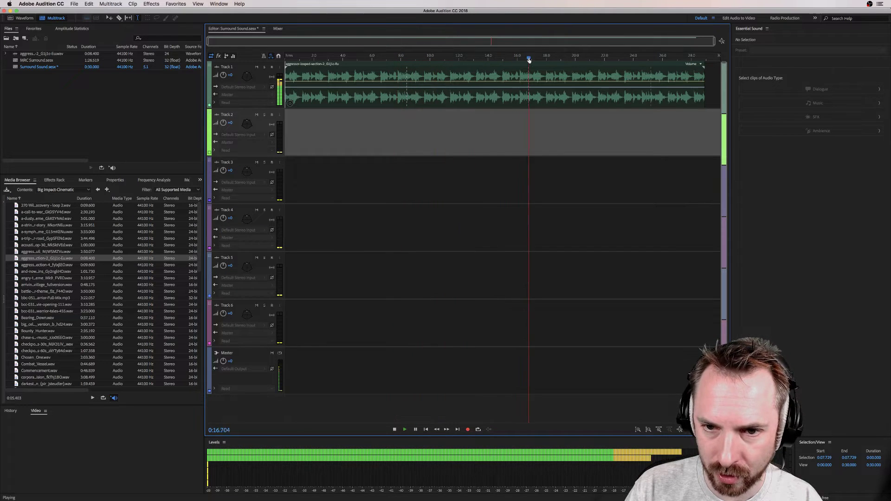
click(643, 58)
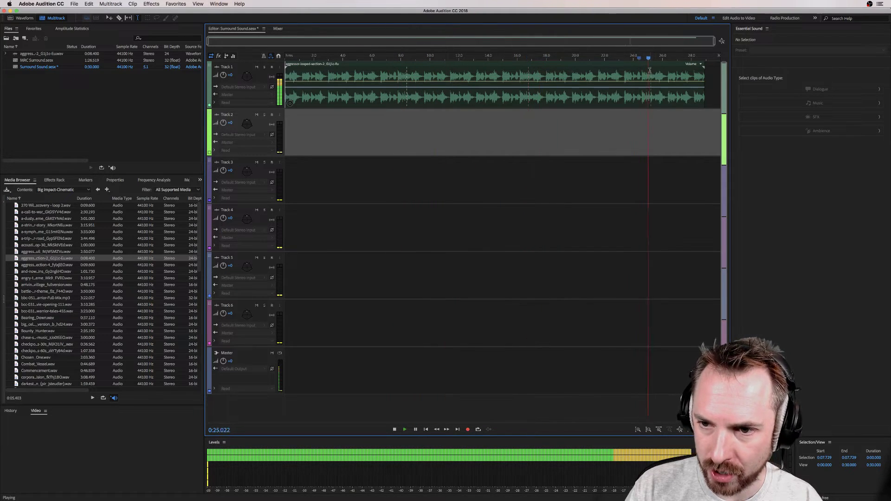
key(space)
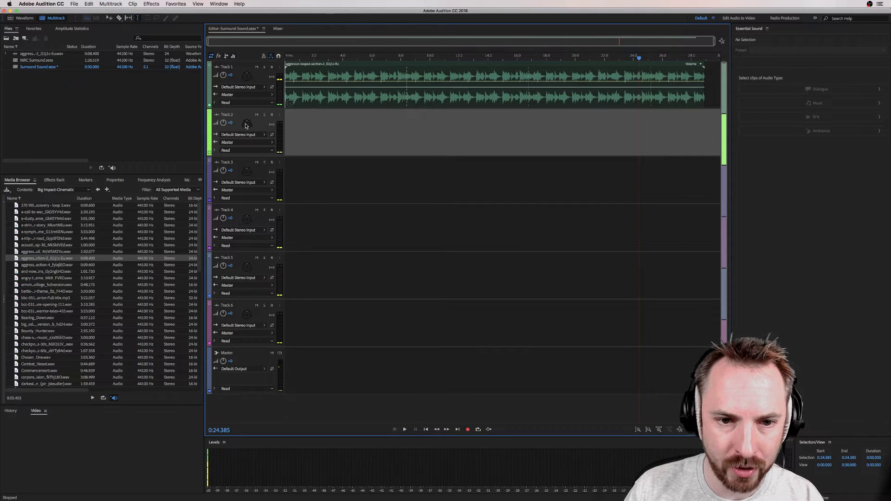
Step: Open the surround Track Panner for Track 1
click(247, 80)
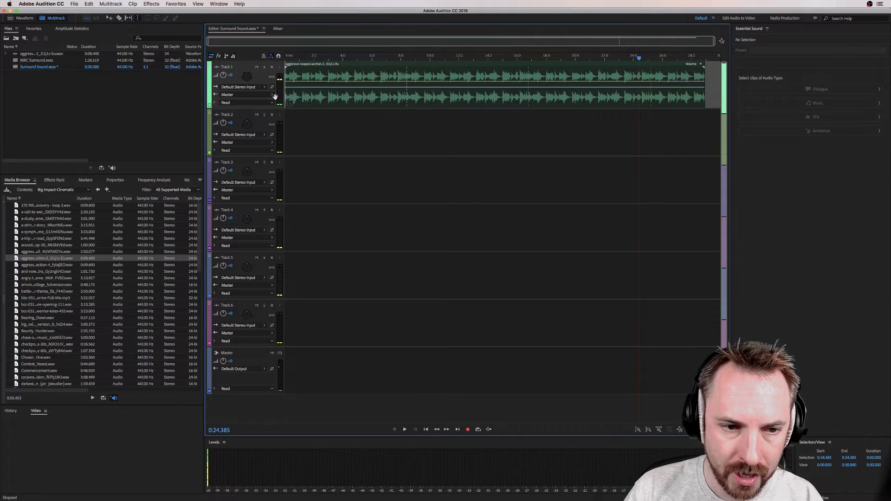
double_click(247, 78)
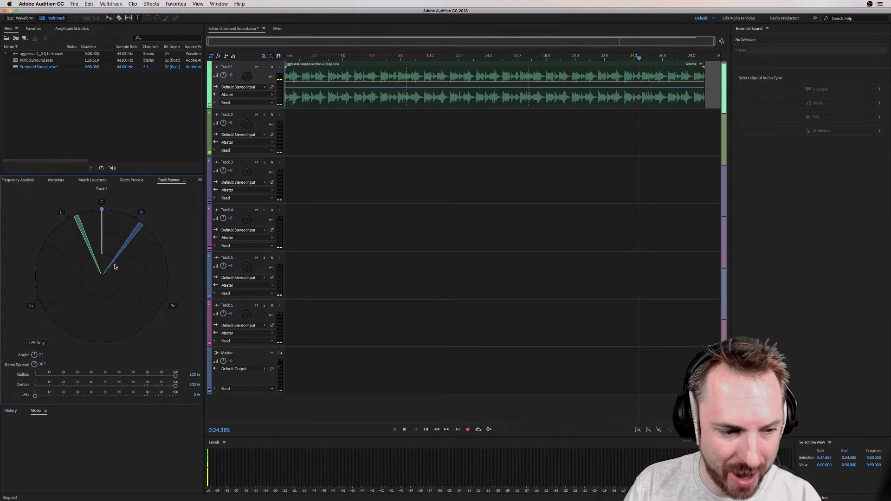
Step: Pull Track 1's pan point inward from the centre speaker to about 82% radius while the loop plays
drag(102, 211, 101, 213)
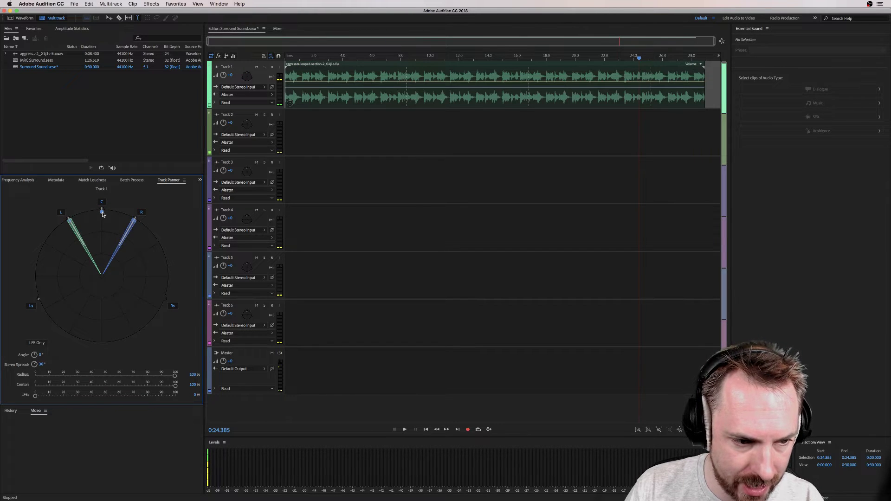
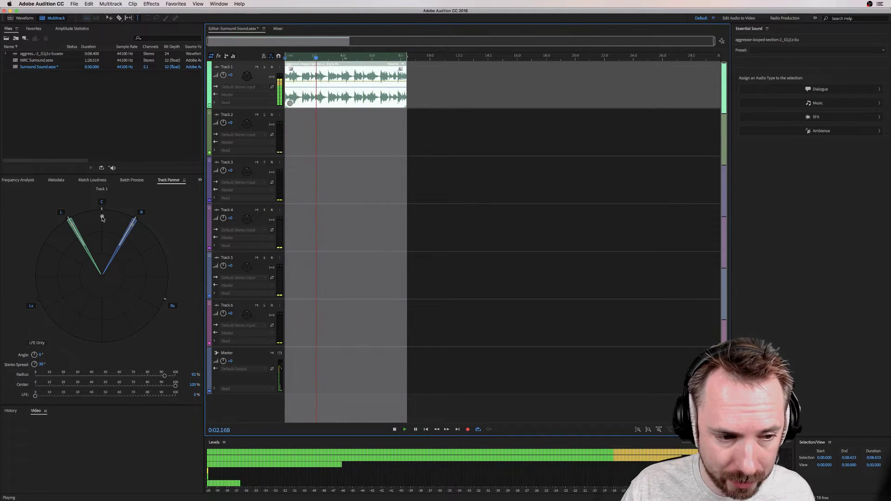
mouse_move(103, 218)
mouse_down()
mouse_move(63, 220)
mouse_move(100, 209)
mouse_move(149, 218)
mouse_move(173, 308)
mouse_move(60, 325)
mouse_move(46, 302)
mouse_move(100, 320)
mouse_move(102, 219)
mouse_up()
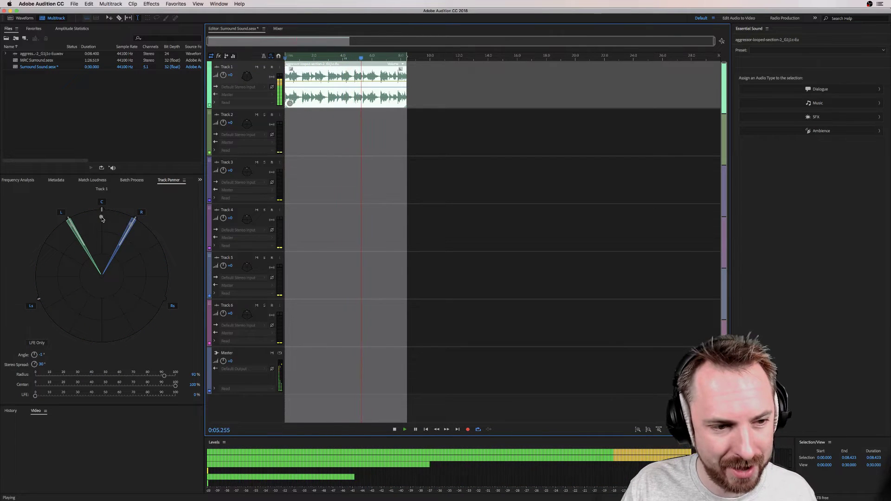
mouse_move(102, 221)
mouse_down()
mouse_move(102, 250)
mouse_move(101, 223)
mouse_up()
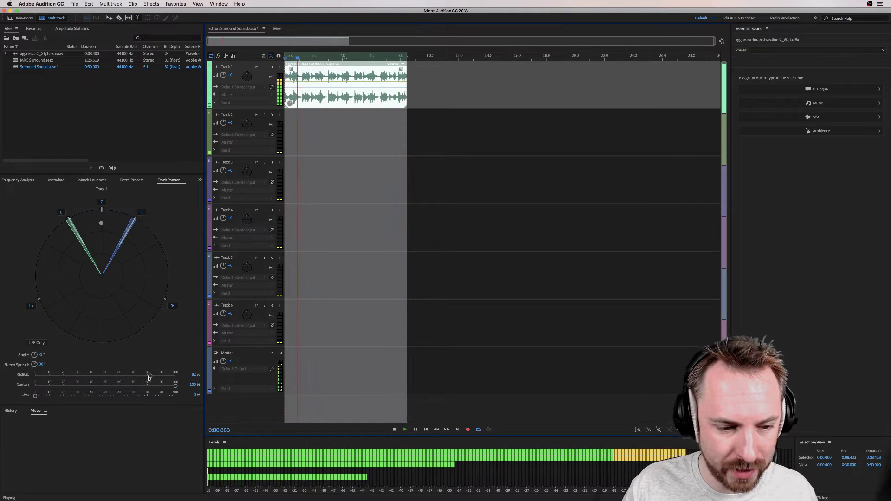
Step: Try lowering Track 1's Center level and restoring it to 100%, and try raising its LFE level to about 83%
drag(174, 386, 106, 388)
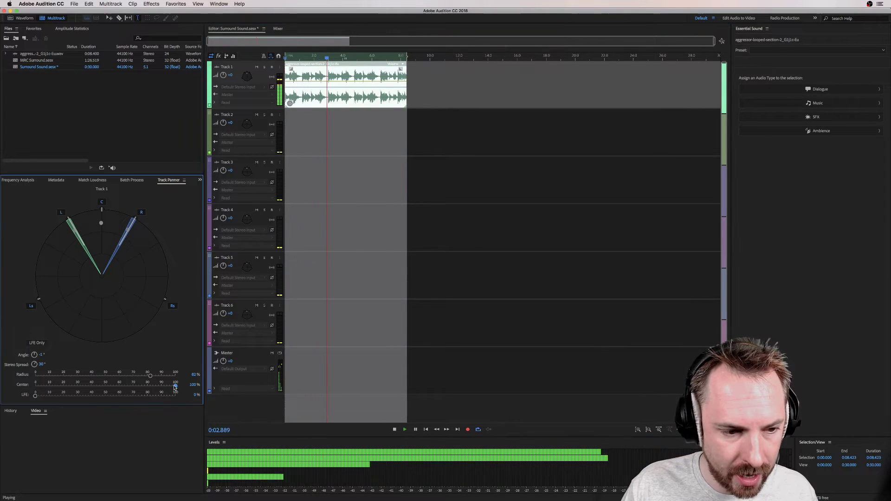
drag(36, 388, 187, 391)
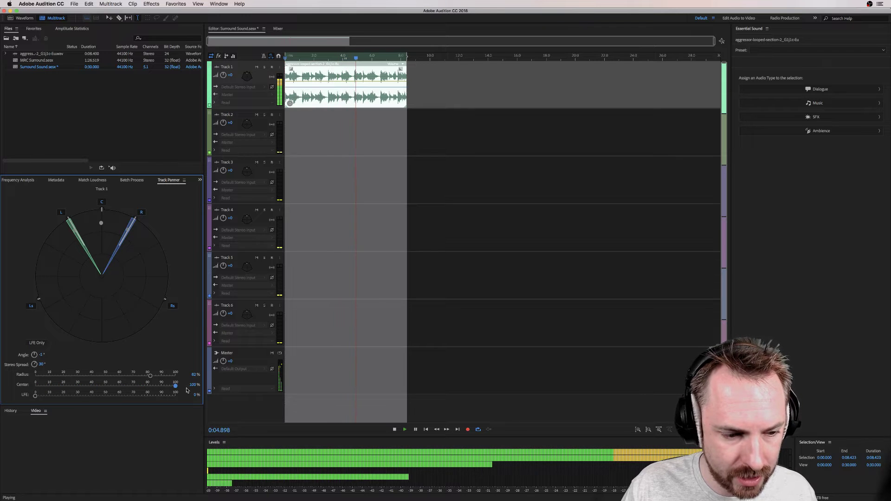
click(36, 397)
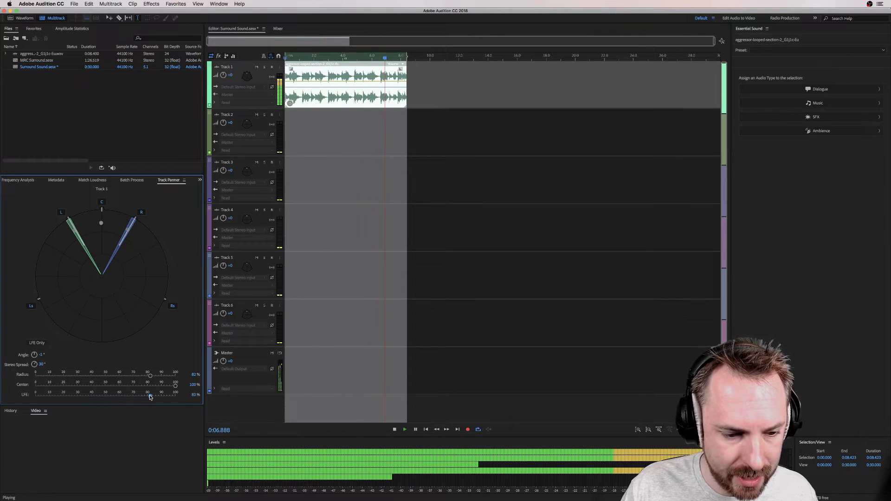
Step: Widen Track 1's stereo spread to about 122° and move its pan point from the front right to near the middle of the sound field
mouse_move(103, 225)
mouse_down()
mouse_move(138, 241)
mouse_move(106, 273)
mouse_move(112, 242)
mouse_move(116, 274)
mouse_move(122, 234)
mouse_move(71, 249)
mouse_move(114, 226)
mouse_up()
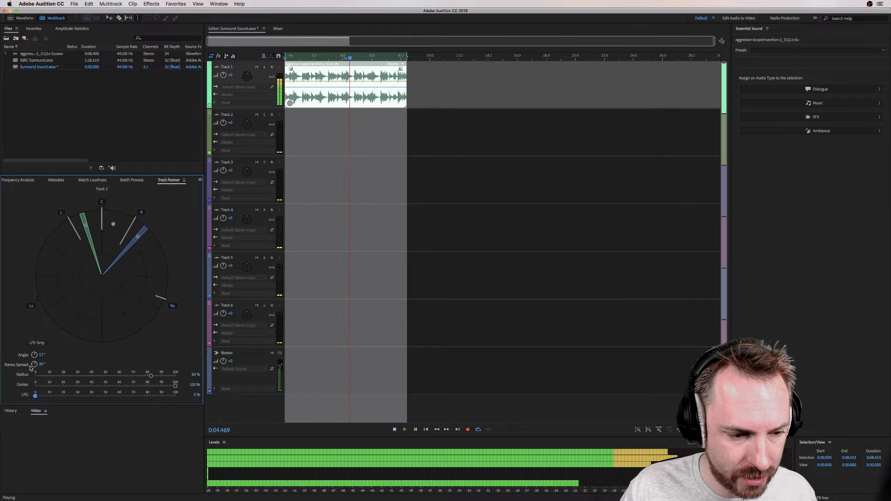
drag(31, 368, 87, 316)
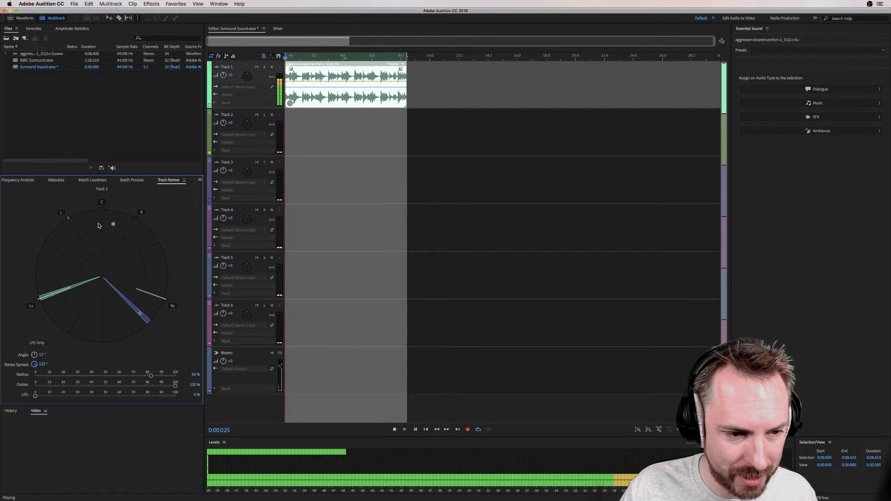
drag(112, 225, 96, 276)
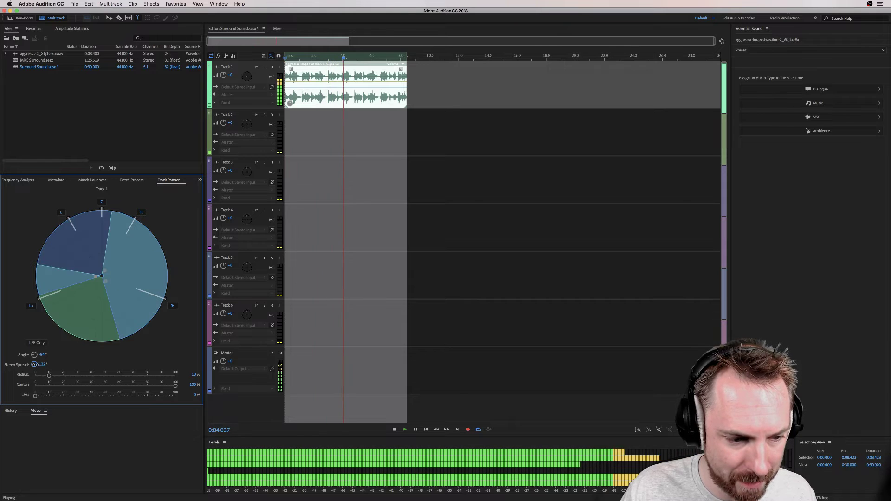
Step: Set Track 1's stereo spread to about -15°, return its pan point to about 2° at 75% radius, and stop playback
drag(34, 365, 36, 412)
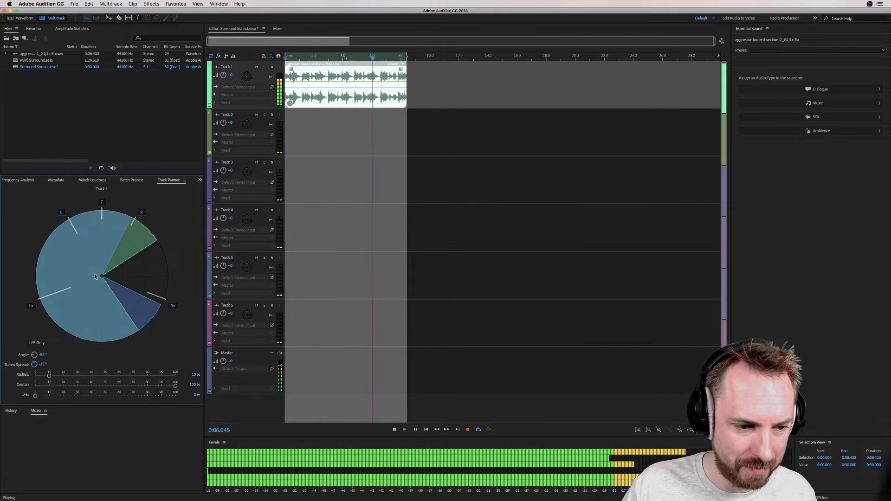
drag(94, 277, 103, 227)
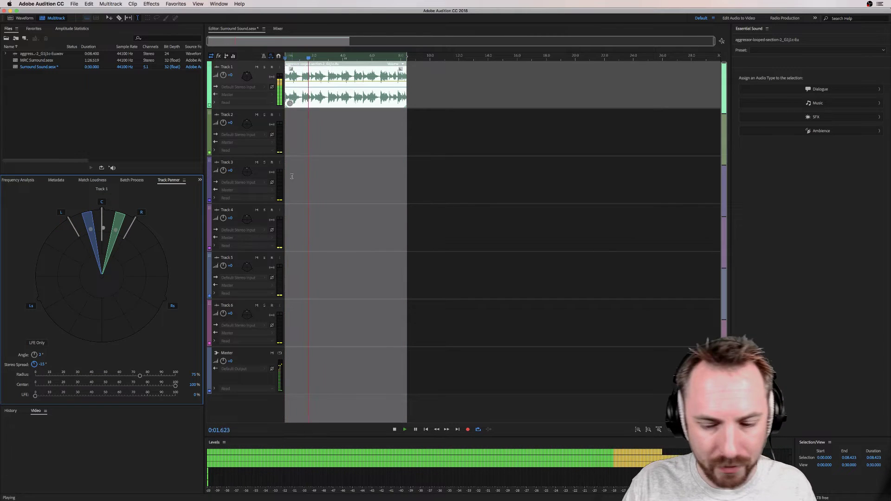
click(292, 176)
key(space)
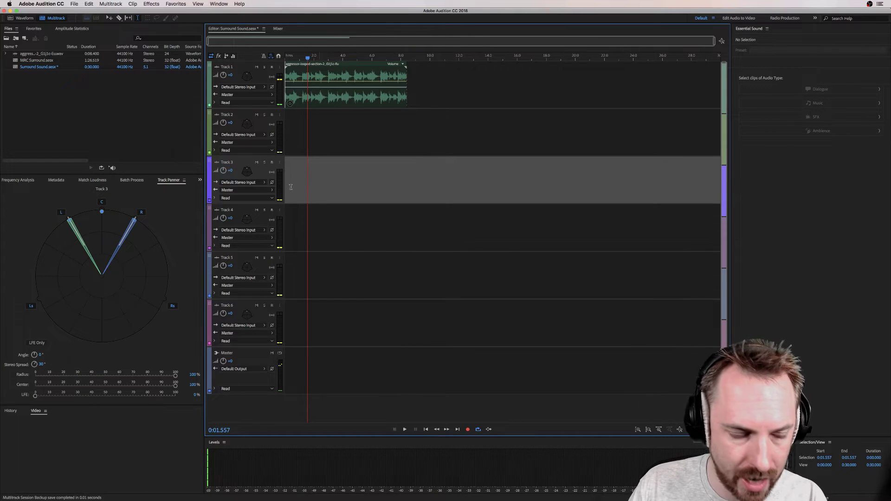
Step: In the Media Browser, go from Library through Imaging SFX, BIG RADIO IMAGING PACK and AIv9 to the AIv9 FX folder
click(200, 180)
click(210, 190)
click(87, 189)
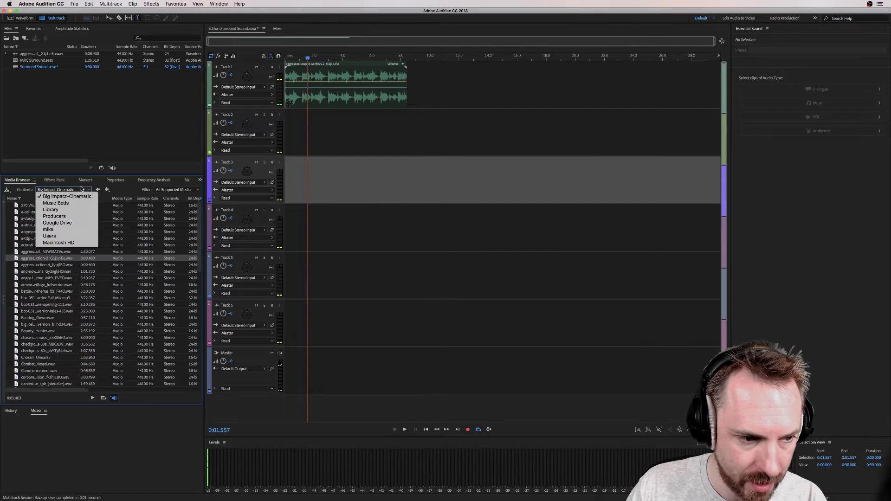
click(48, 216)
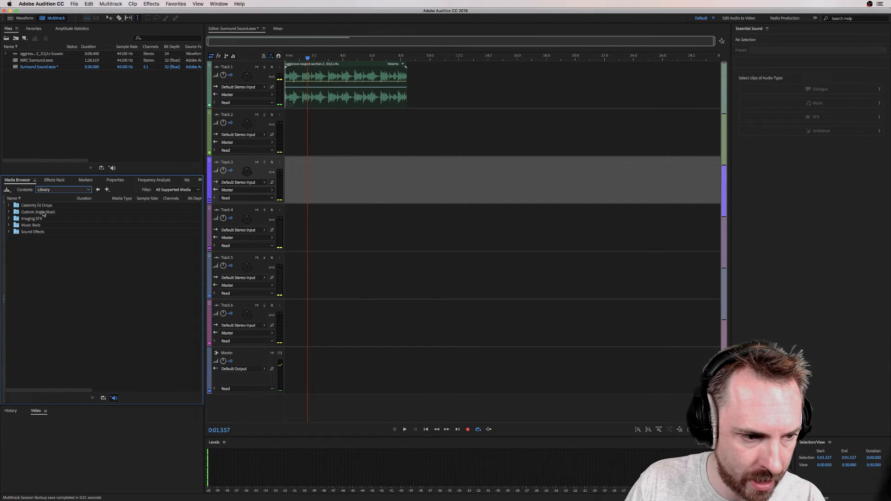
double_click(40, 219)
double_click(33, 212)
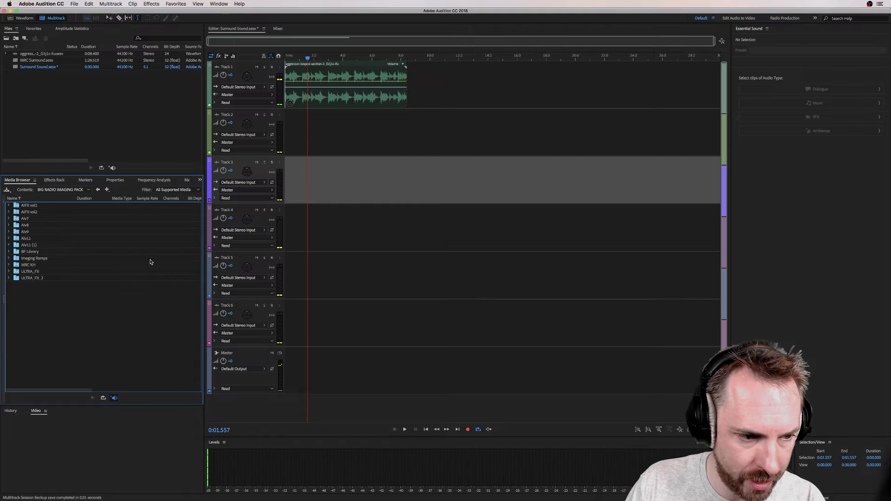
double_click(25, 231)
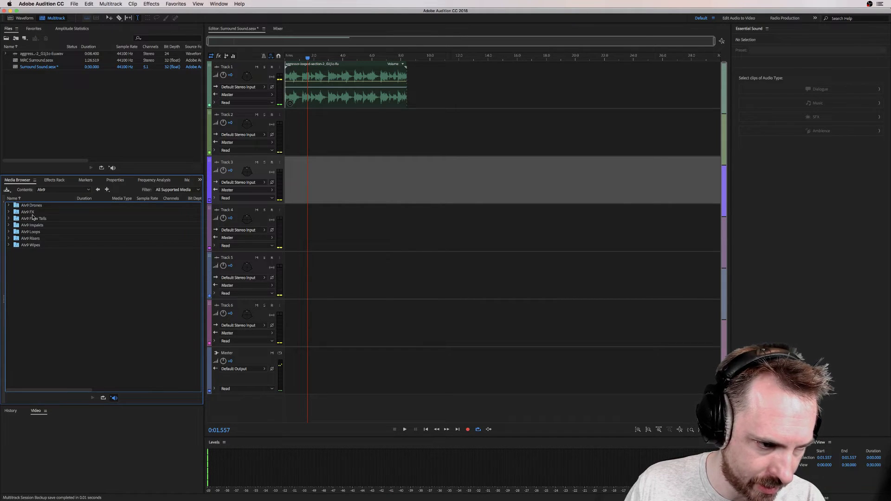
Step: Place AIv9 FX 14.wav on Track 2 at about 9.5 seconds and delete the music clip from Track 1
click(33, 292)
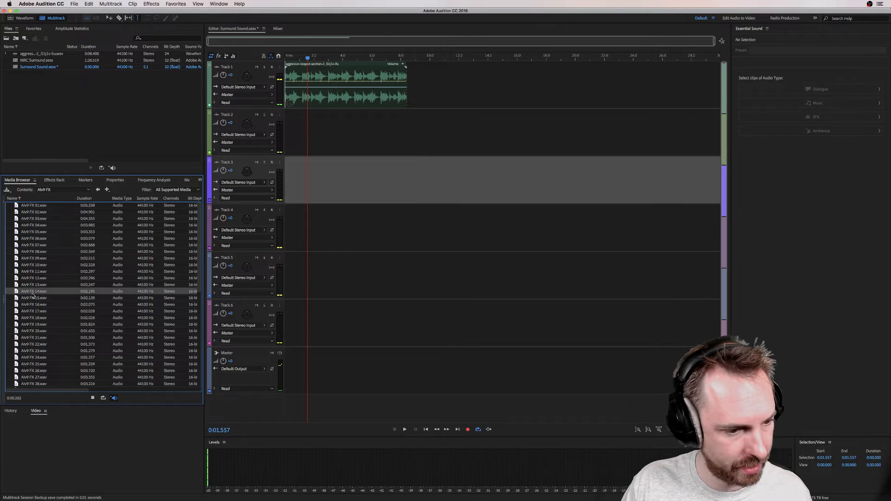
drag(32, 293, 425, 148)
click(392, 96)
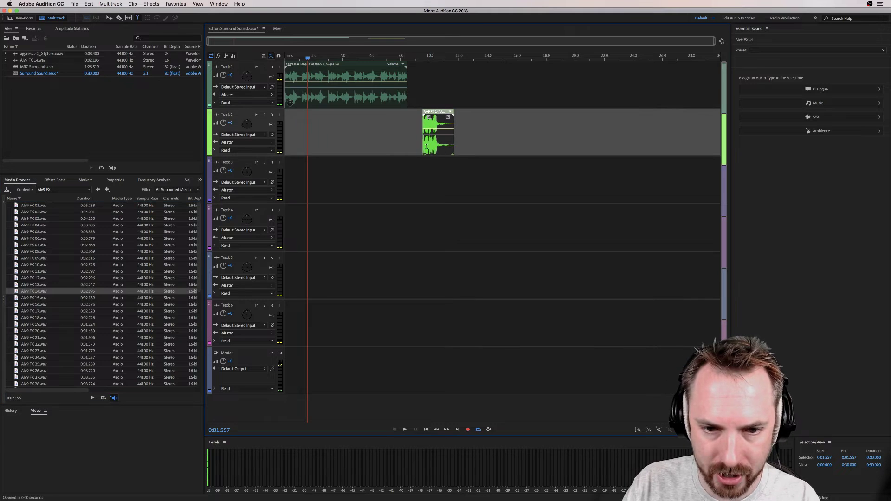
key(Delete)
Step: Play the effect on Track 2 from about 8.7 seconds and open the surround Track Panner for Track 2
click(411, 98)
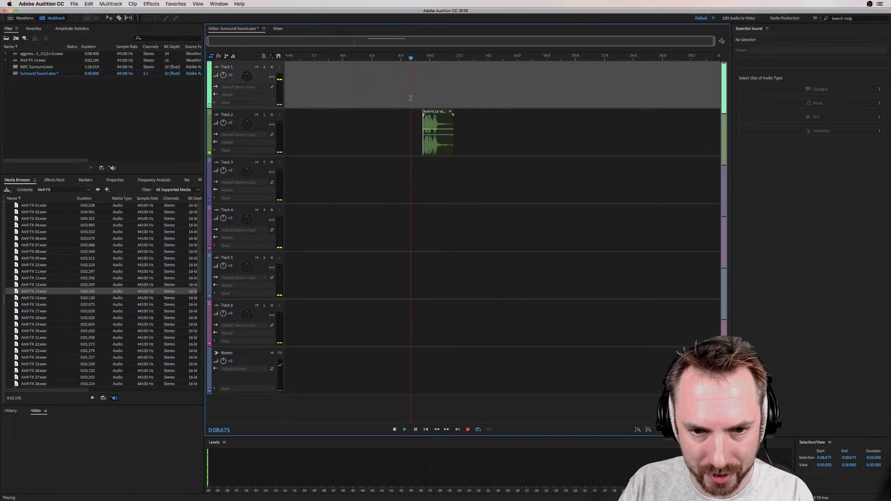
key(space)
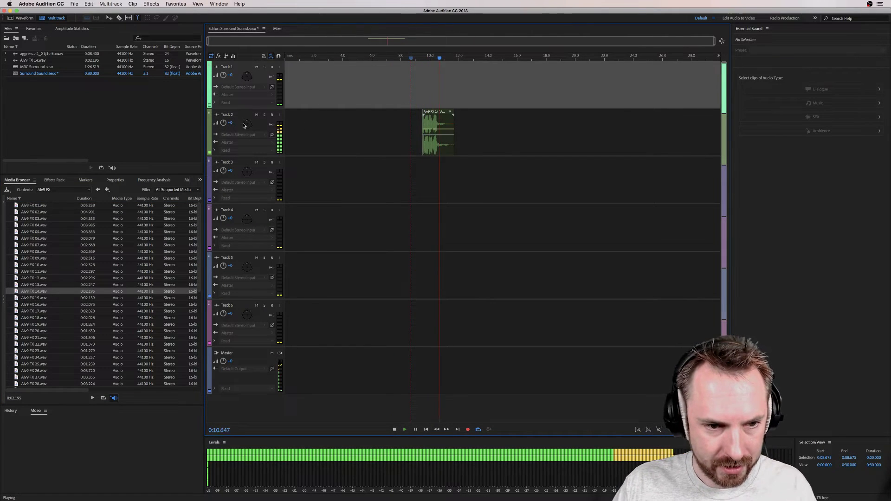
click(249, 125)
double_click(248, 125)
key(space)
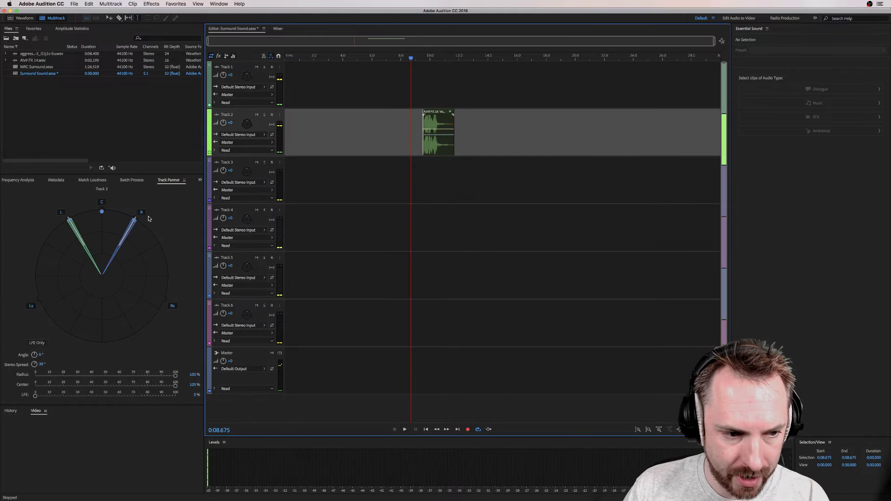
Step: Pan Track 2 to the front left speaker at -30° and play the effect
drag(101, 213, 47, 205)
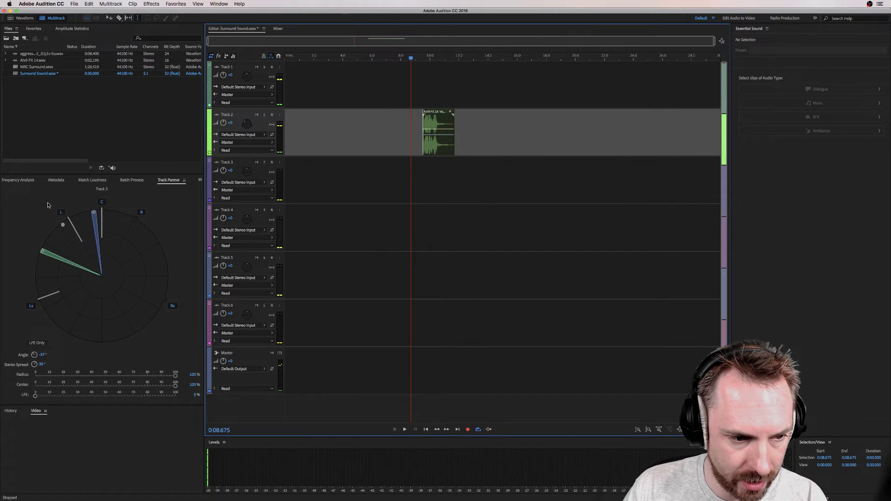
drag(70, 233, 77, 229)
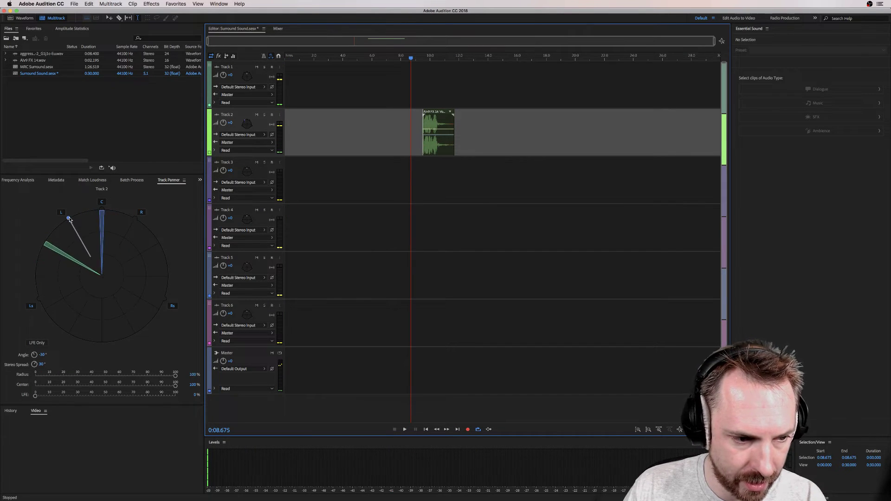
key(space)
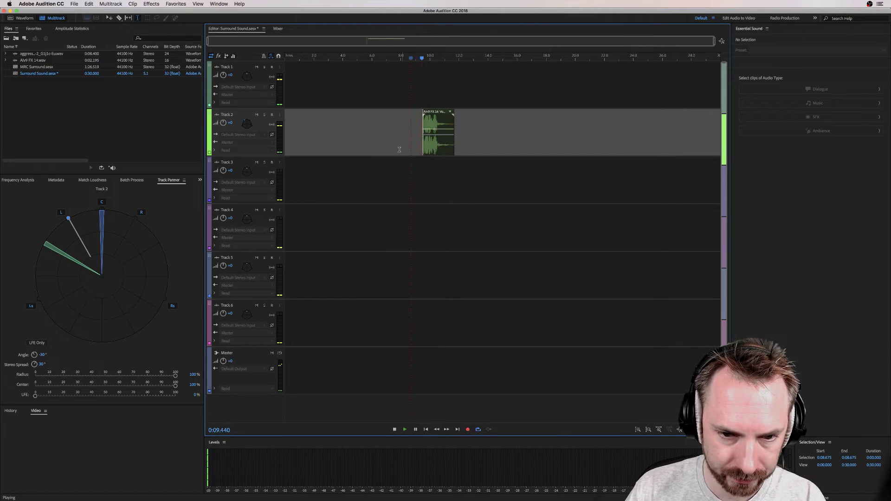
key(space)
Step: Pan Track 2 to the front right speaker at 30° and play the effect
drag(65, 221, 140, 214)
key(space)
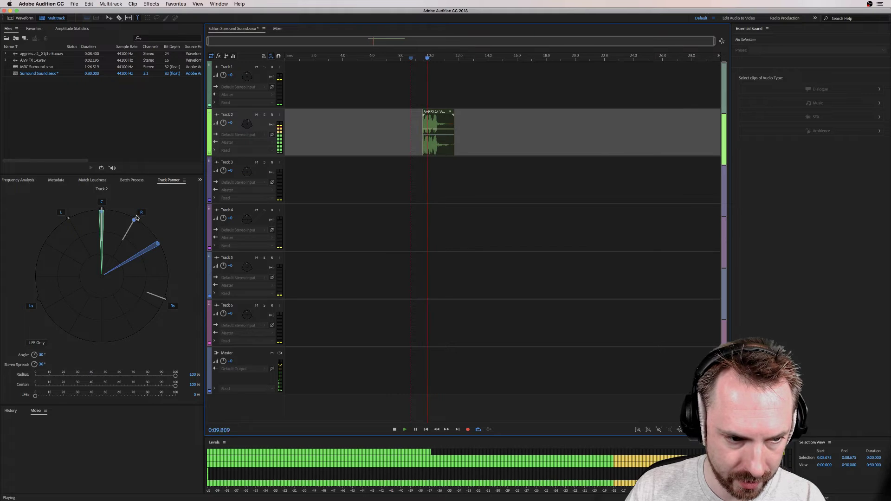
key(space)
Step: Pan Track 2 to the right surround speaker at about 114° and play the effect twice
drag(132, 222, 166, 305)
key(space)
key(space)
key(space)
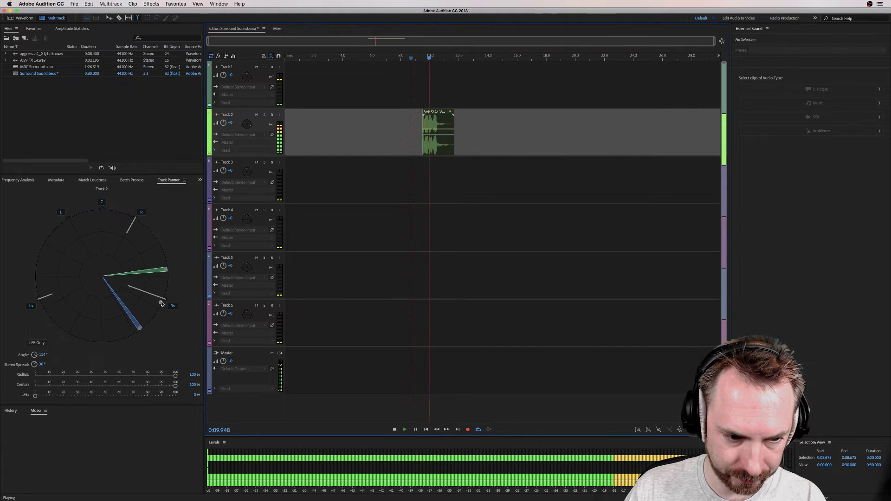
key(space)
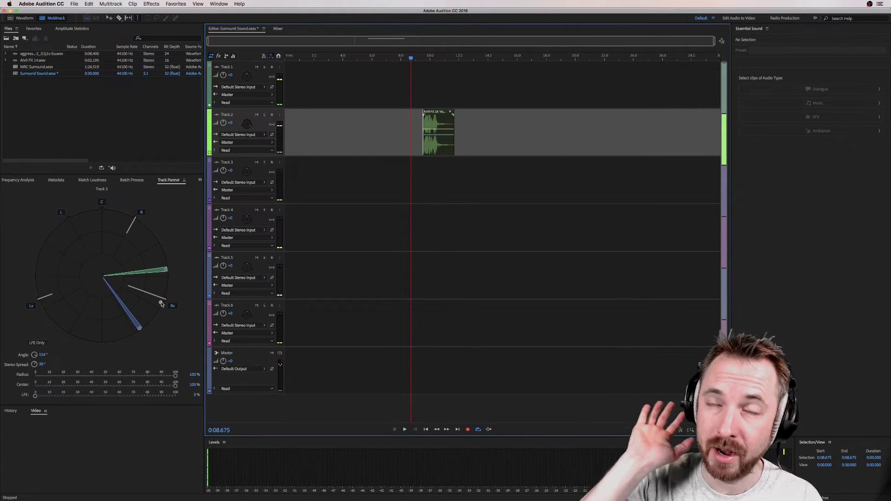
Step: Pan Track 2 toward the left surround speaker at about -125° and 82% radius, and play the effect
drag(161, 304, 59, 308)
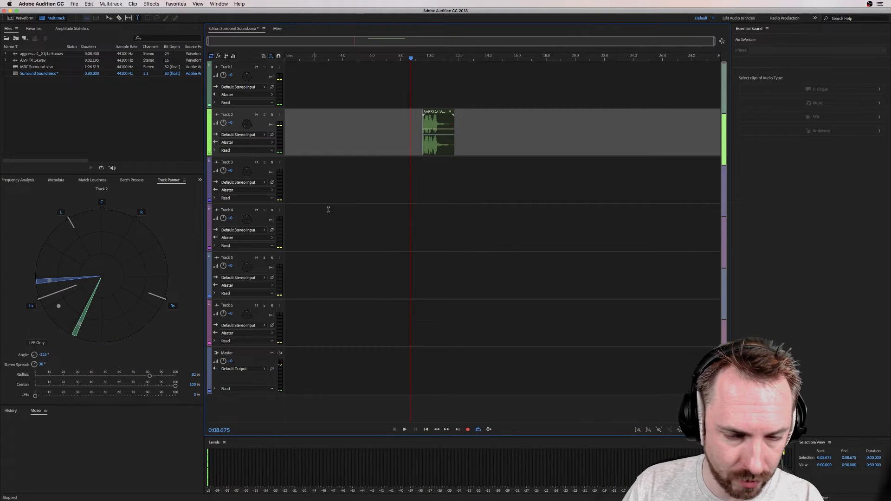
key(space)
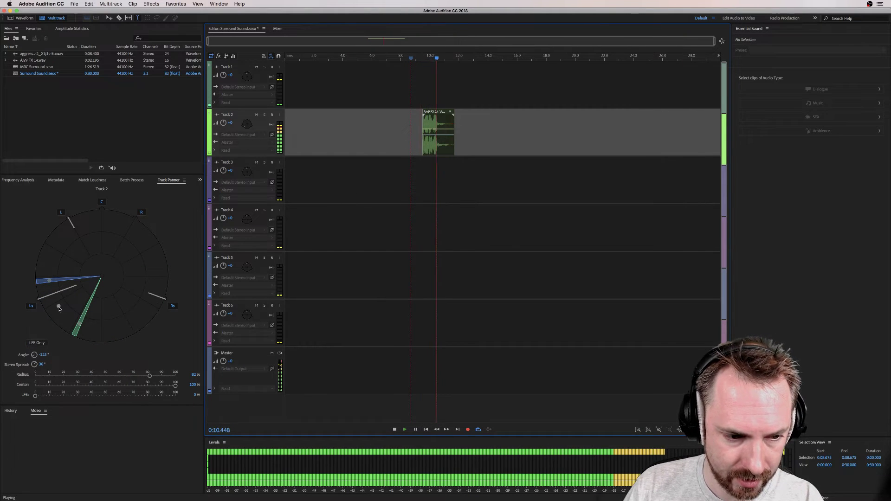
key(space)
Step: Pan Track 2 to the centre speaker at 0° and about 98% radius, and play the effect
mouse_move(59, 309)
mouse_down()
mouse_move(99, 310)
mouse_move(102, 299)
mouse_move(100, 309)
mouse_move(102, 210)
mouse_up()
key(space)
key(space)
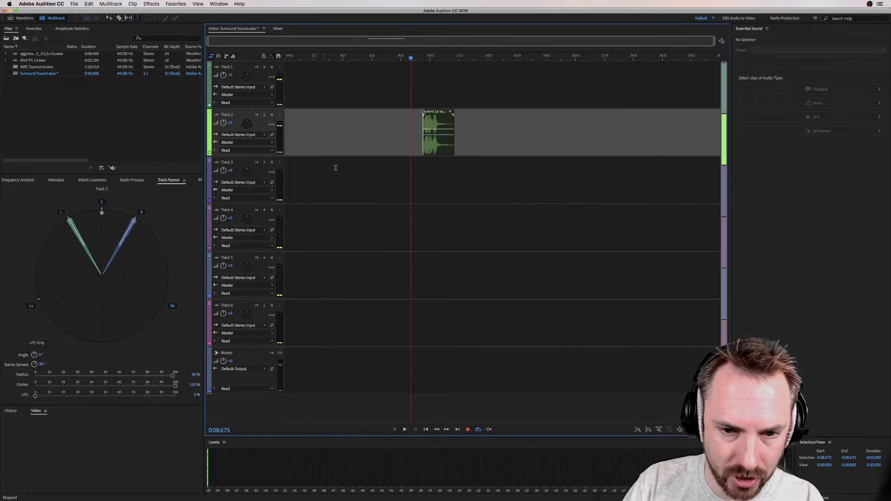
Step: Delete the effect clip from Track 2 and open the AIv9 Risers folder in the Media Browser
click(450, 137)
key(Delete)
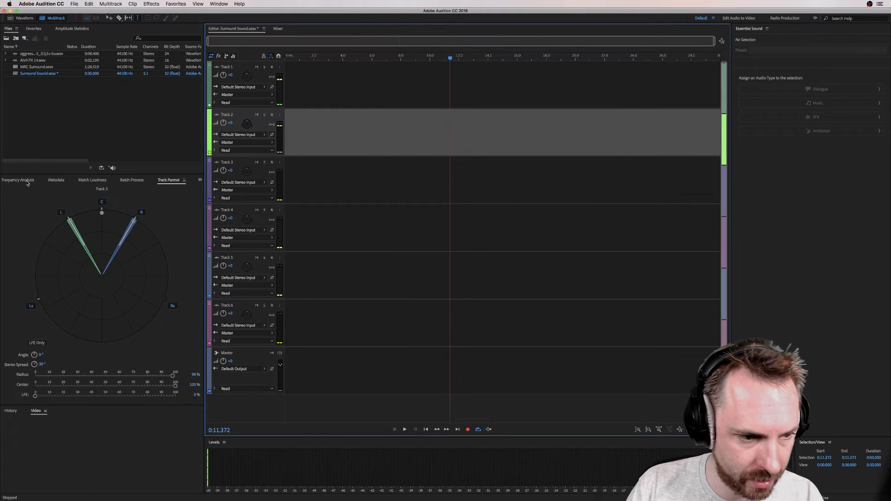
click(200, 180)
click(205, 190)
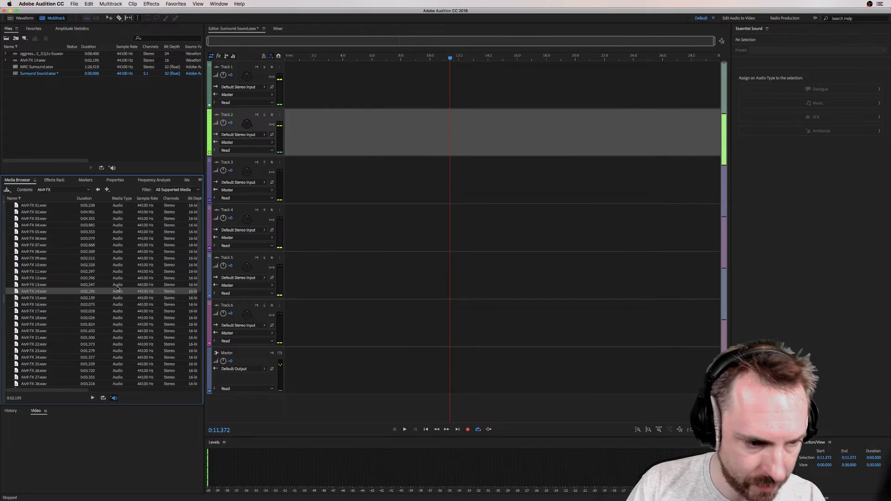
click(97, 190)
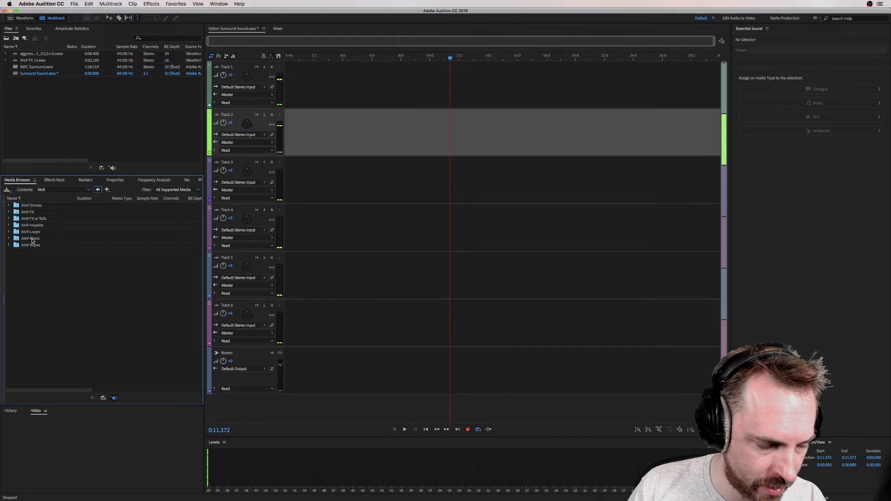
double_click(32, 239)
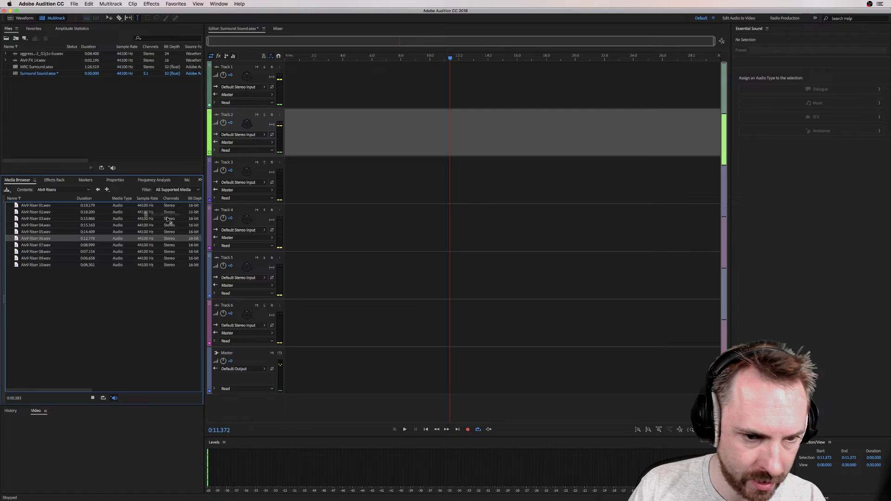
Step: Place AIv9 Riser 06.wav at the start of Track 2, show the Track Panner, and return the playhead to the beginning
drag(168, 220, 278, 164)
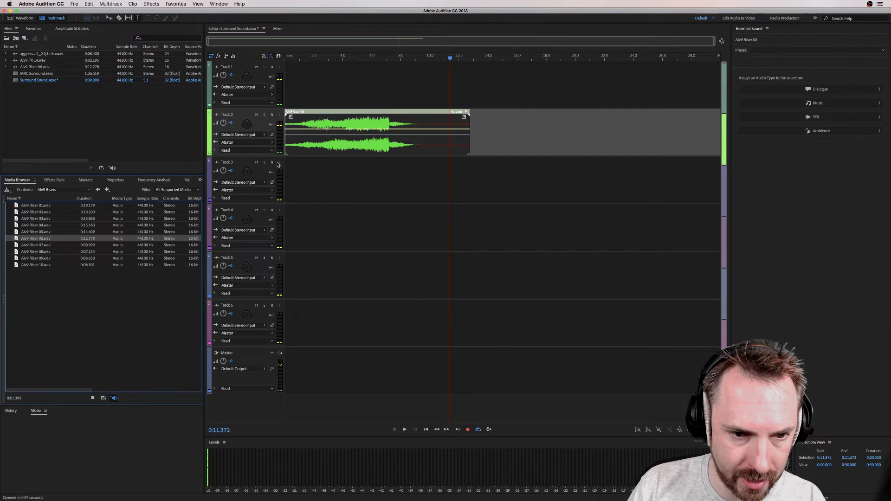
double_click(246, 129)
click(448, 170)
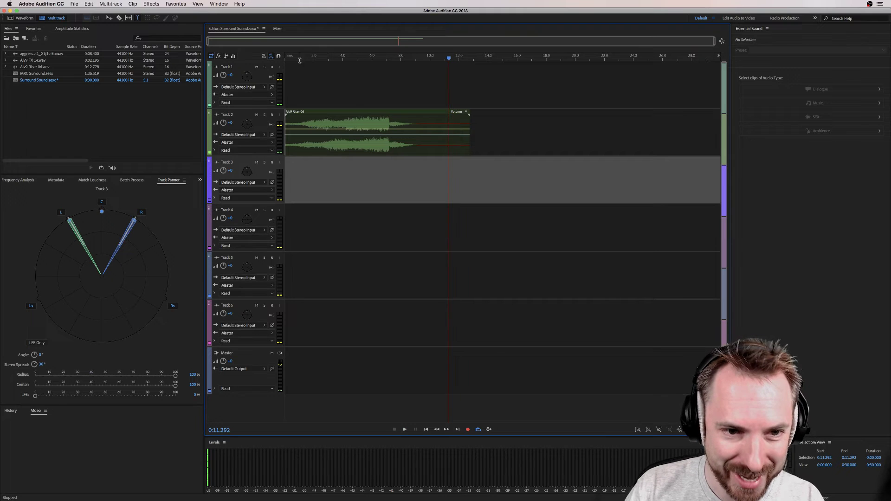
key(Home)
key(space)
key(space)
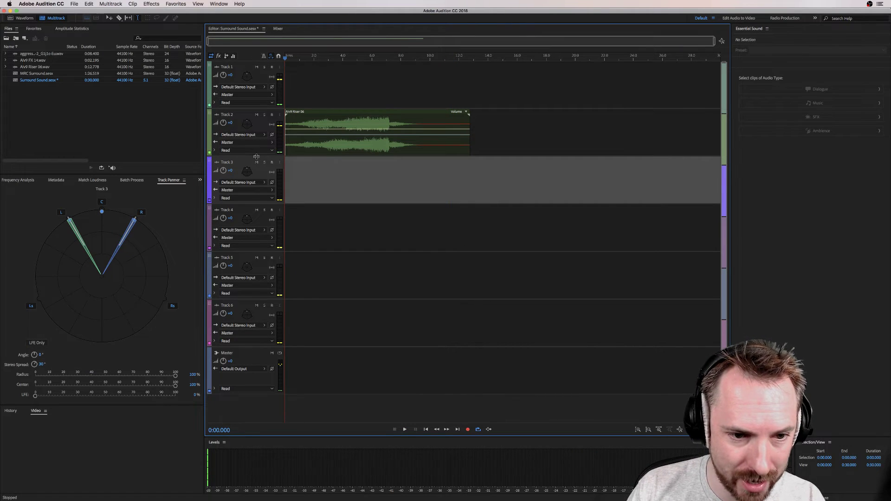
Step: Record surround pan movements for the riser on Track 2 during playback in Touch automation mode, and set the track's automation to Off
scroll(285, 56, up, 2)
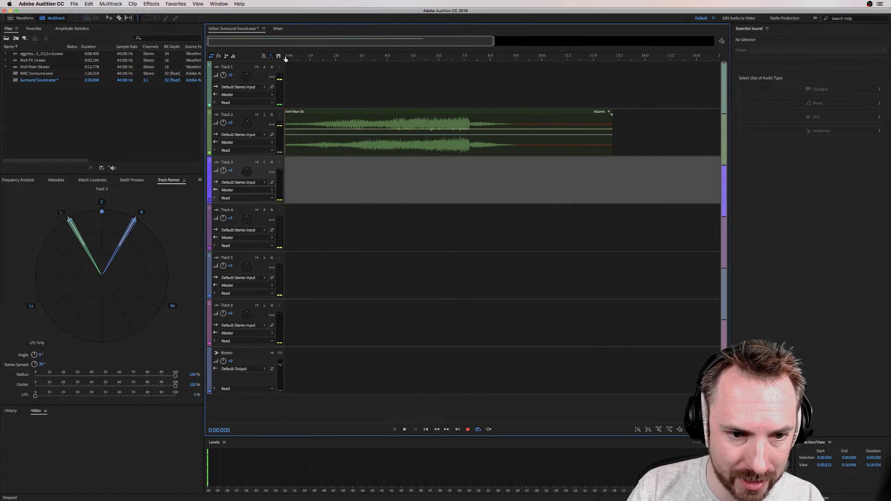
click(231, 150)
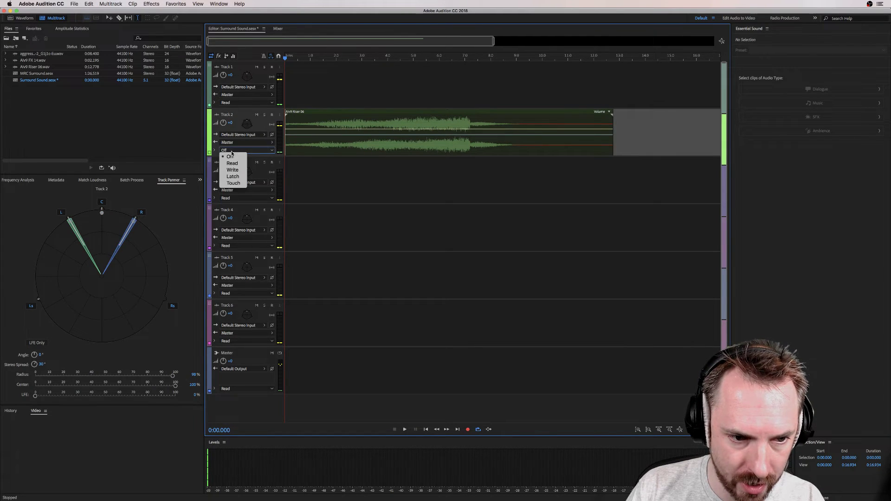
click(233, 183)
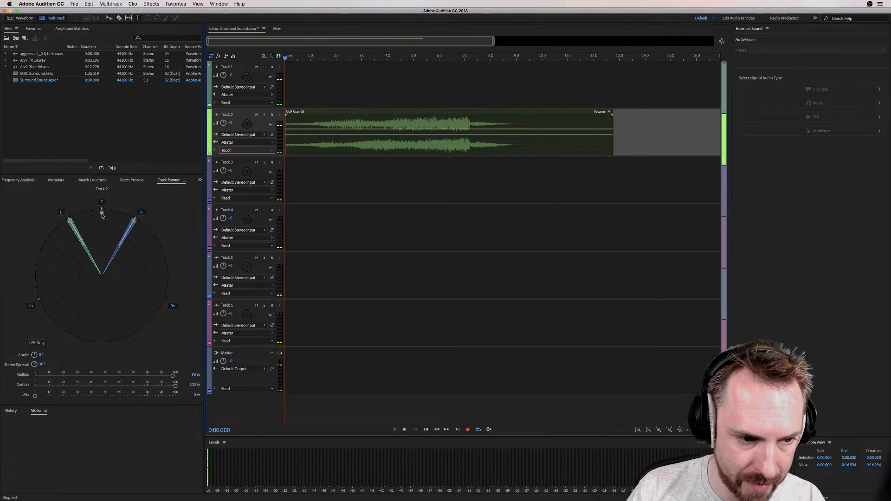
mouse_move(102, 214)
mouse_down()
mouse_move(138, 262)
mouse_move(125, 292)
mouse_move(98, 302)
mouse_move(61, 289)
mouse_move(59, 261)
mouse_move(92, 227)
mouse_move(155, 285)
mouse_move(95, 265)
mouse_move(95, 289)
mouse_move(105, 290)
mouse_move(94, 295)
mouse_move(106, 276)
mouse_move(108, 286)
mouse_move(128, 275)
mouse_move(116, 243)
mouse_up()
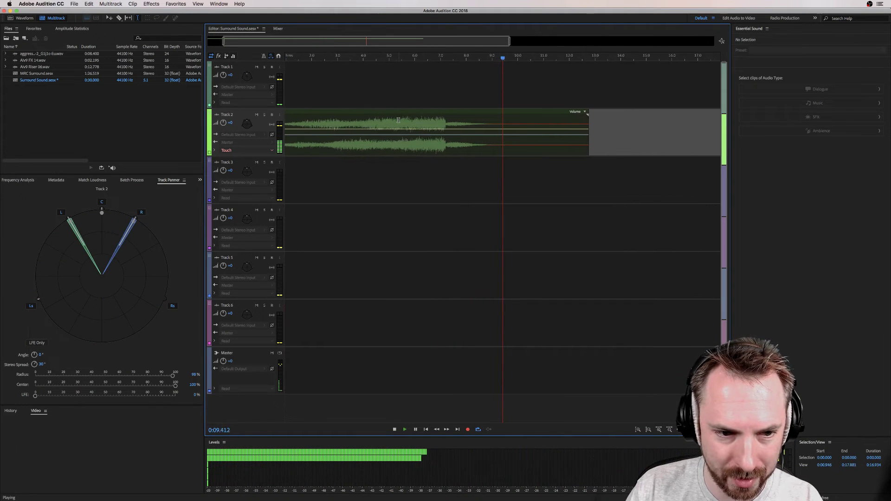
key(space)
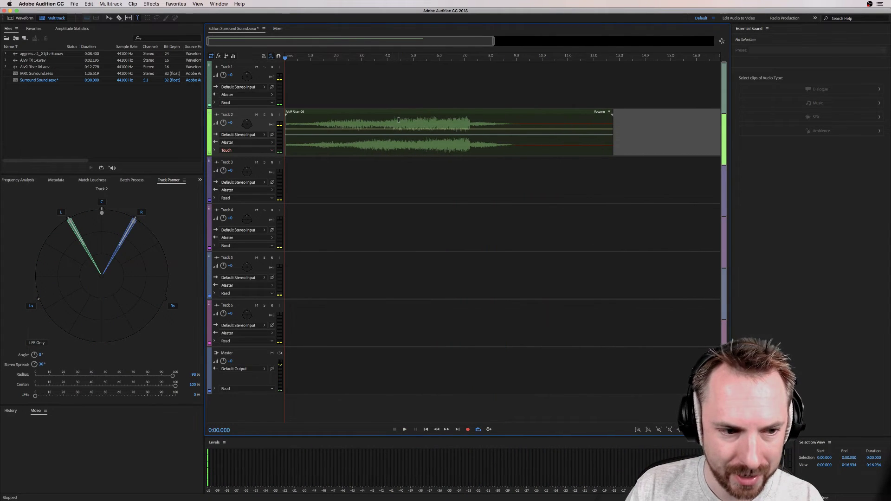
click(248, 150)
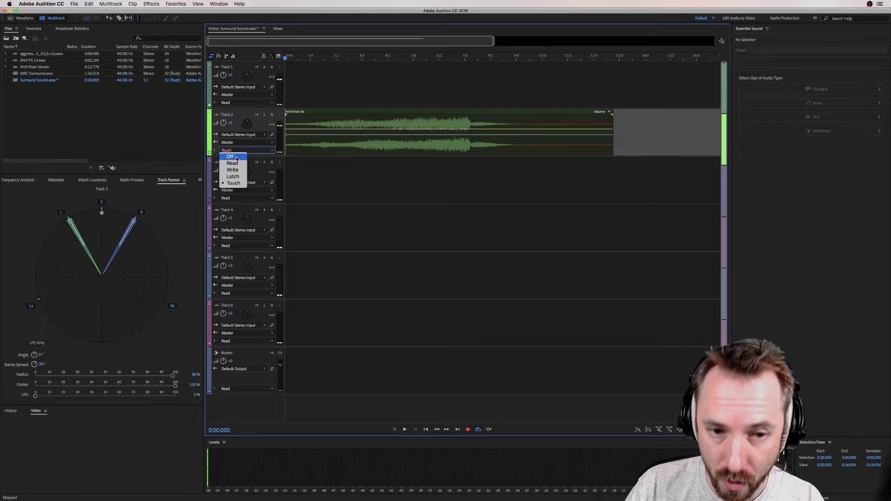
click(232, 157)
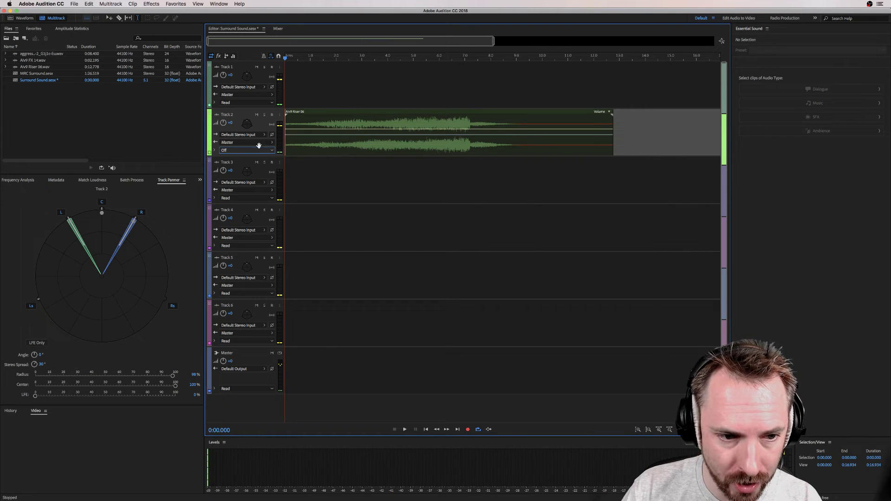
Step: Expand Track 2's automation lane and show its Pan: Angle and Pan: Radius envelopes
click(214, 151)
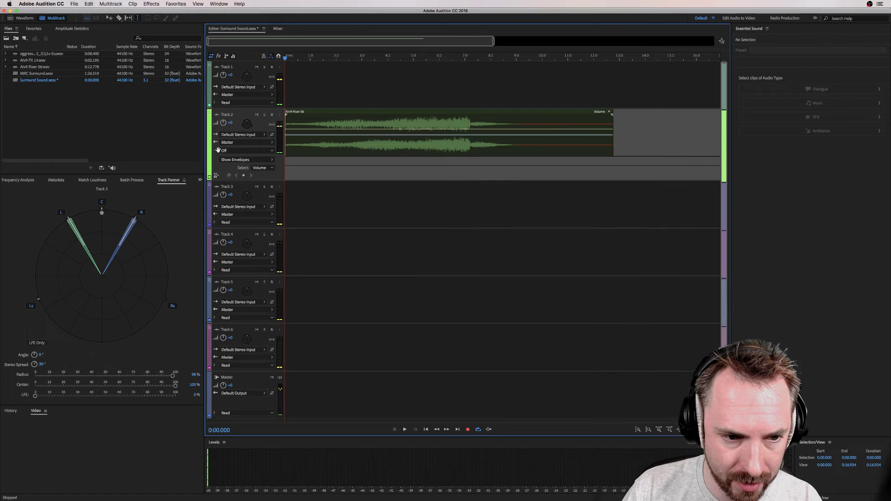
click(263, 160)
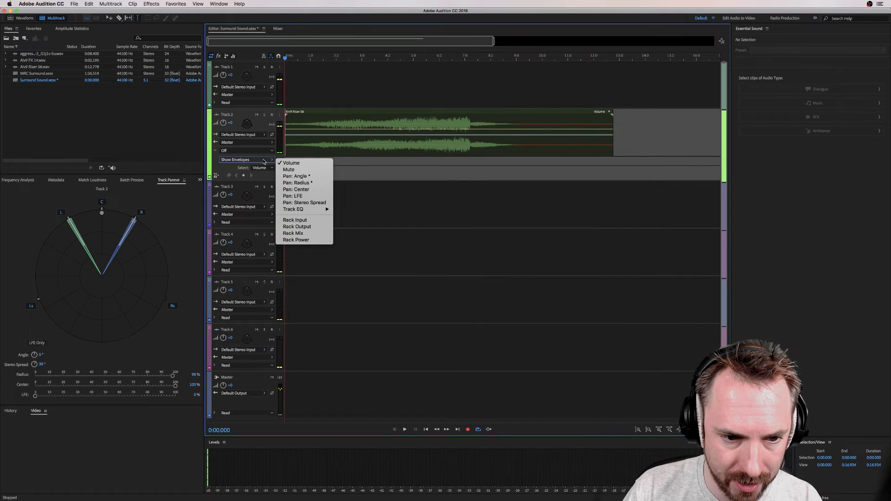
click(296, 176)
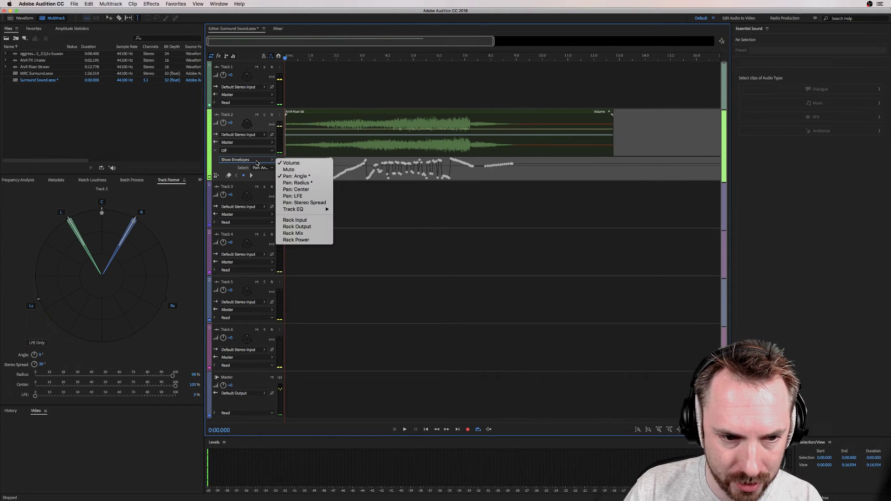
click(297, 182)
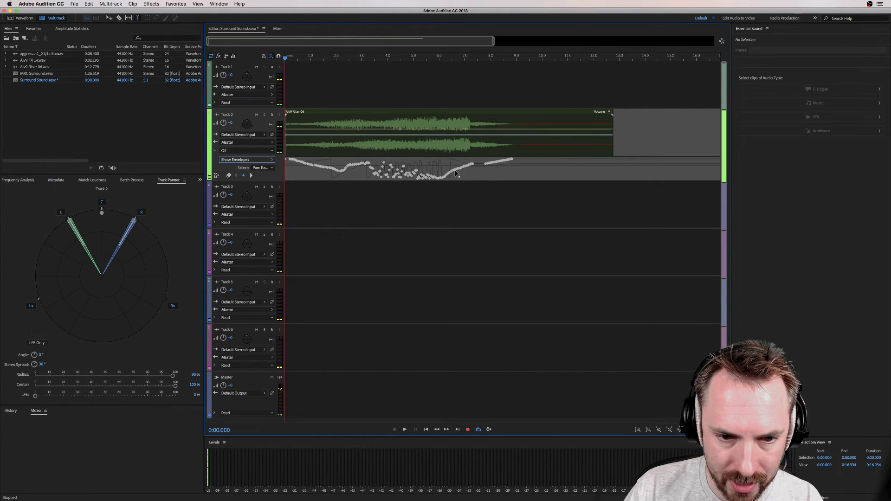
click(248, 160)
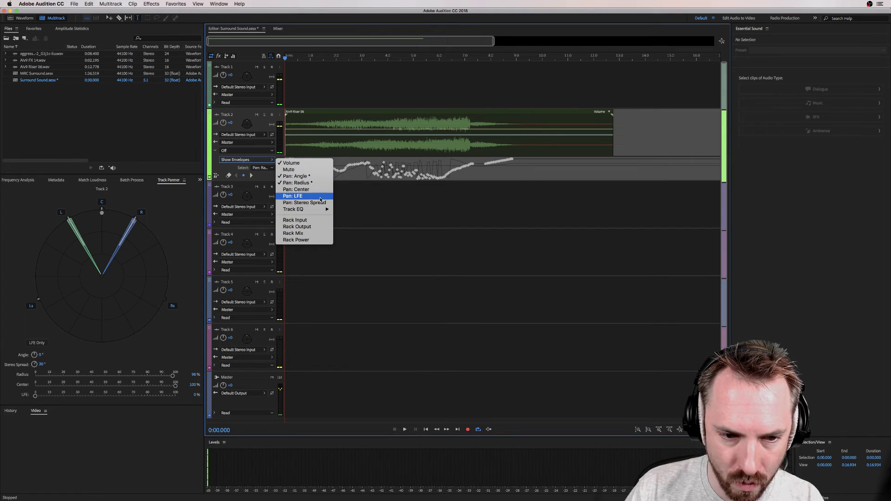
click(476, 206)
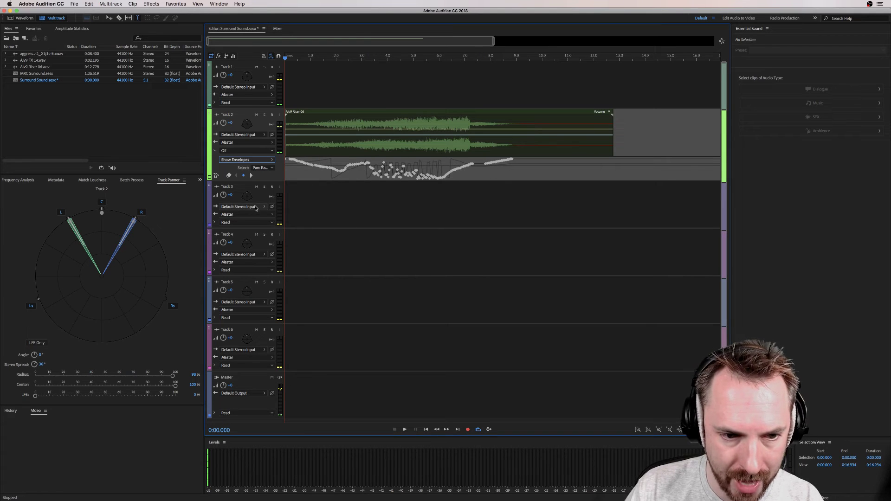
click(245, 161)
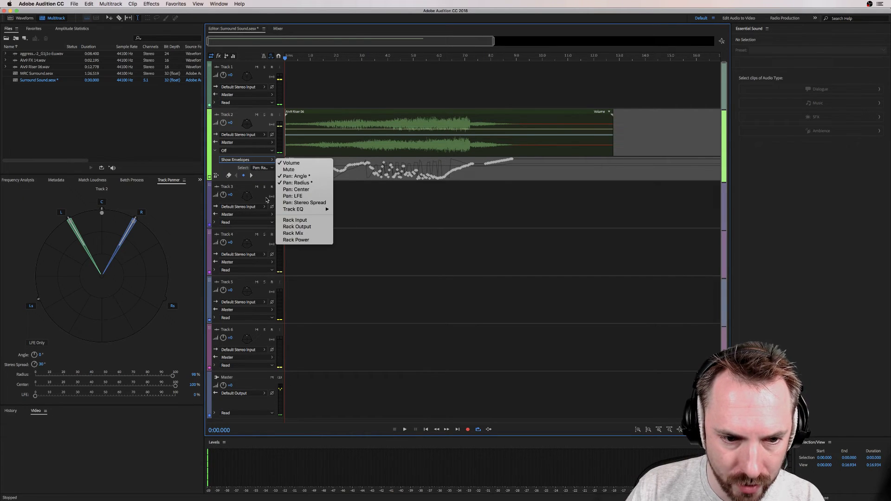
Step: Re-record Track 2's surround pan movements over the riser in Touch mode, and set the track's automation back to Off
click(237, 151)
click(234, 184)
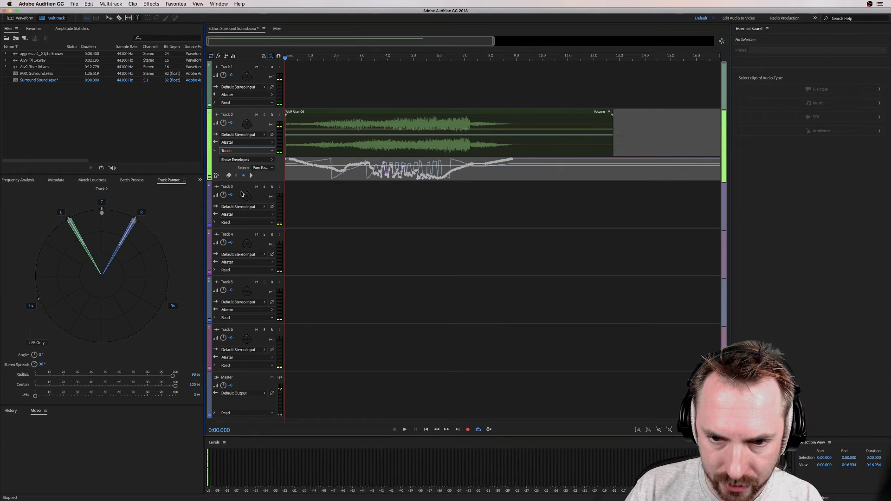
key(space)
mouse_move(97, 218)
mouse_down()
mouse_move(119, 220)
mouse_move(124, 240)
mouse_move(115, 271)
mouse_move(90, 284)
mouse_move(69, 258)
mouse_move(116, 223)
mouse_move(136, 274)
mouse_move(102, 209)
mouse_move(57, 260)
mouse_move(107, 225)
mouse_move(177, 225)
mouse_move(145, 217)
mouse_move(81, 226)
mouse_move(95, 253)
mouse_move(139, 293)
mouse_move(123, 317)
mouse_move(65, 310)
mouse_move(48, 272)
mouse_move(75, 237)
mouse_move(102, 211)
mouse_up()
key(space)
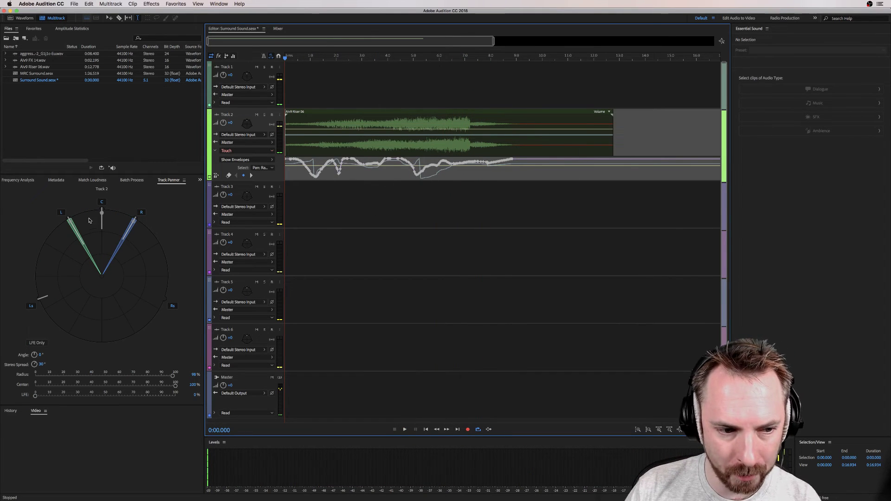
click(232, 151)
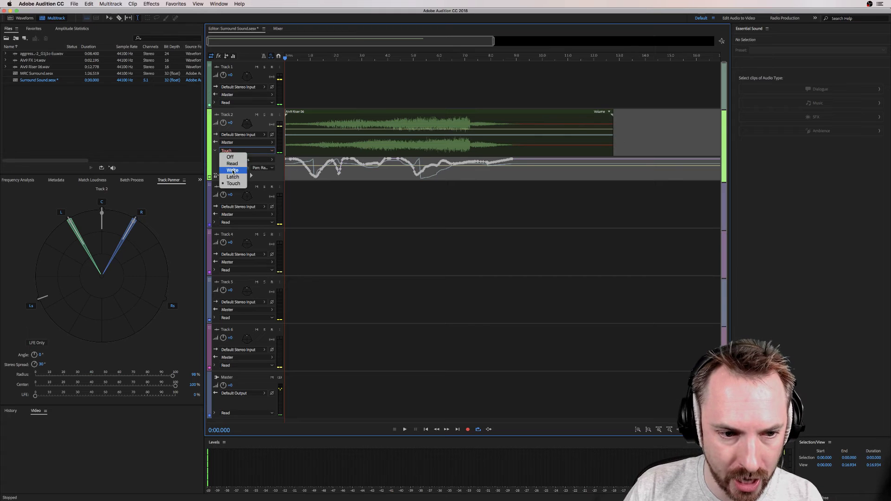
click(230, 157)
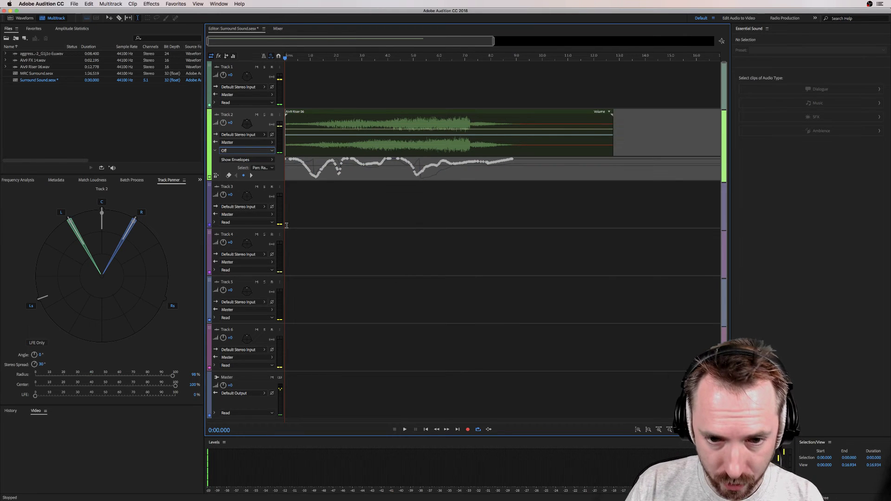
click(451, 195)
click(376, 177)
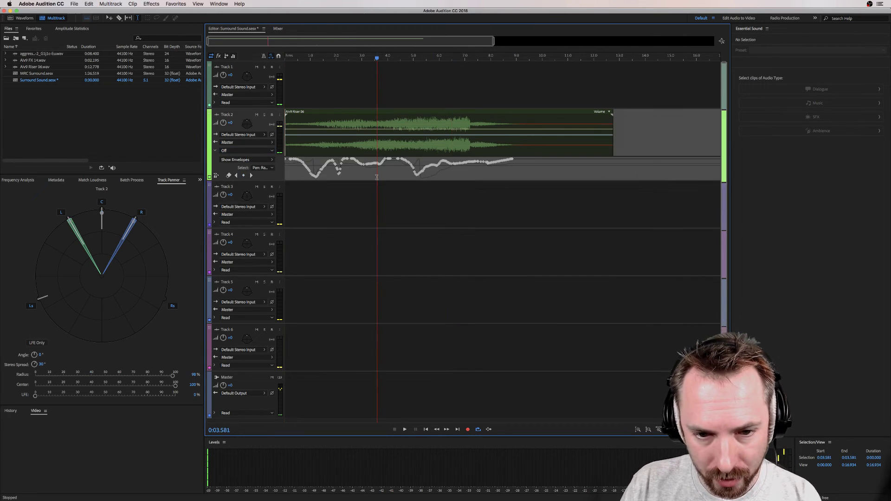
click(474, 179)
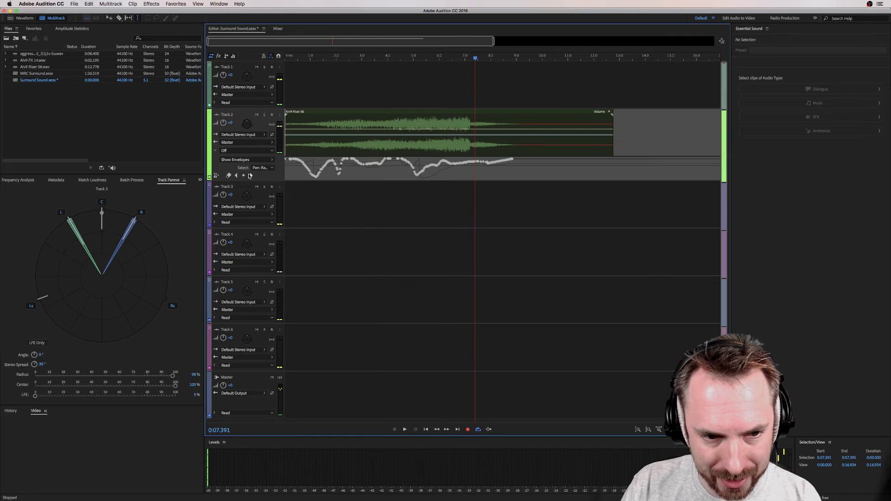
click(361, 173)
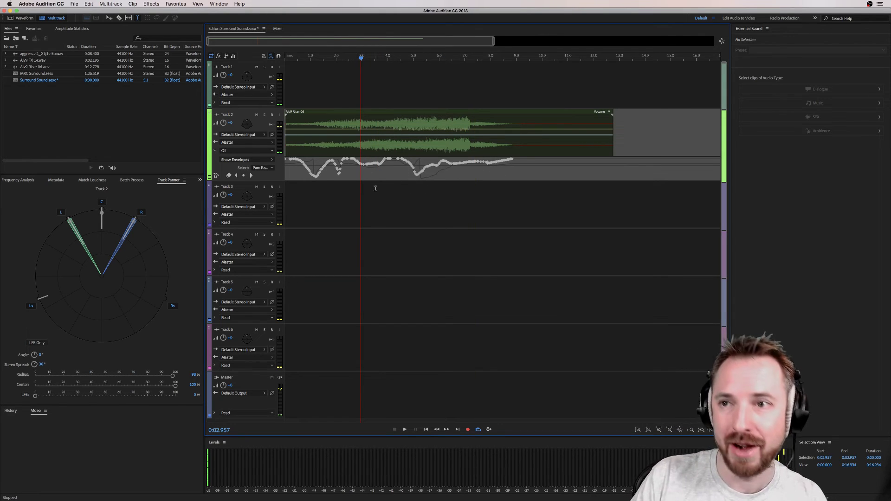
Step: Mix down the surround session to a new 5.1 file, and return to the multitrack session
click(110, 4)
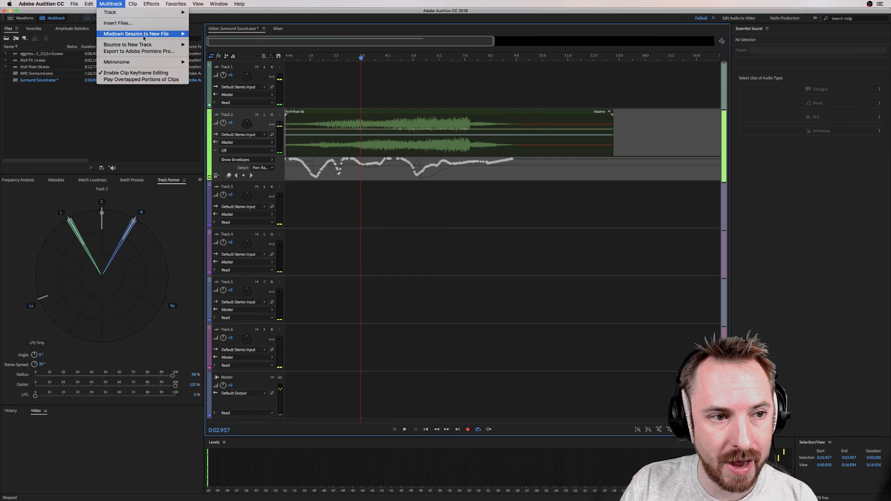
mouse_move(145, 34)
click(216, 41)
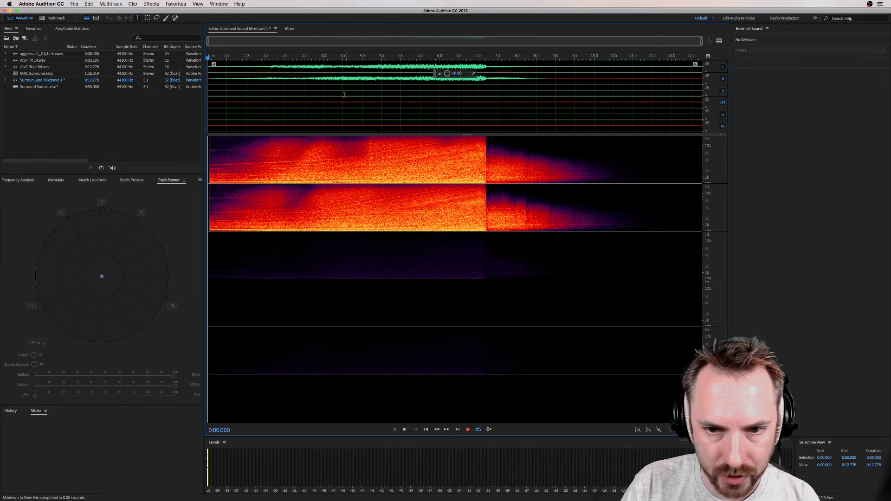
click(55, 18)
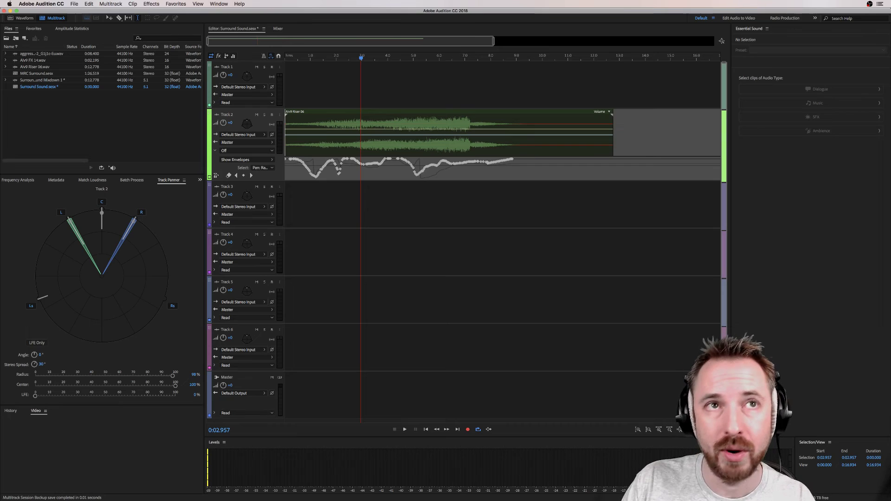
key(super+Tab)
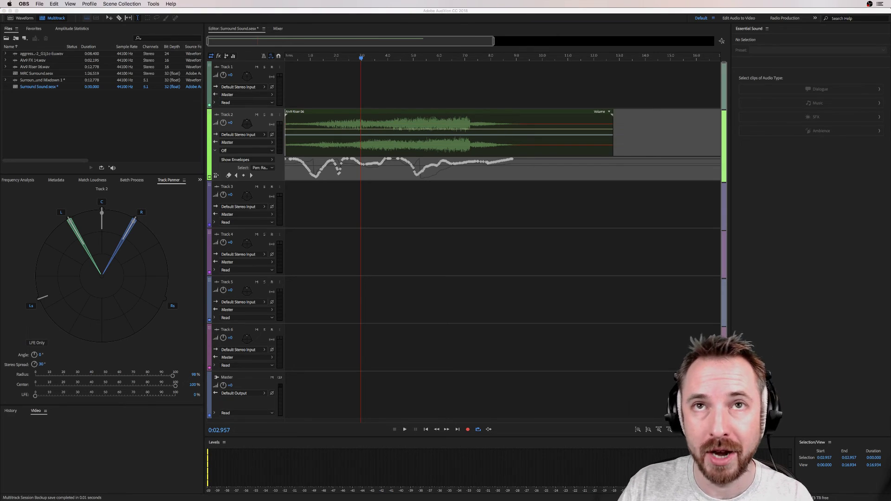